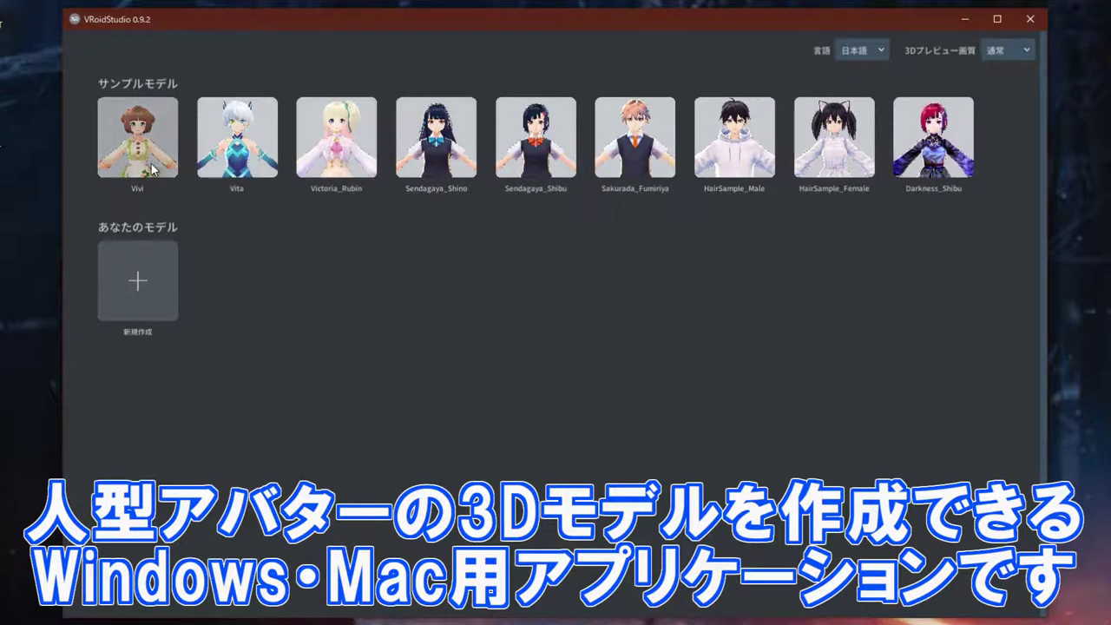
Step: Create a new model of the male type
left_click(138, 282)
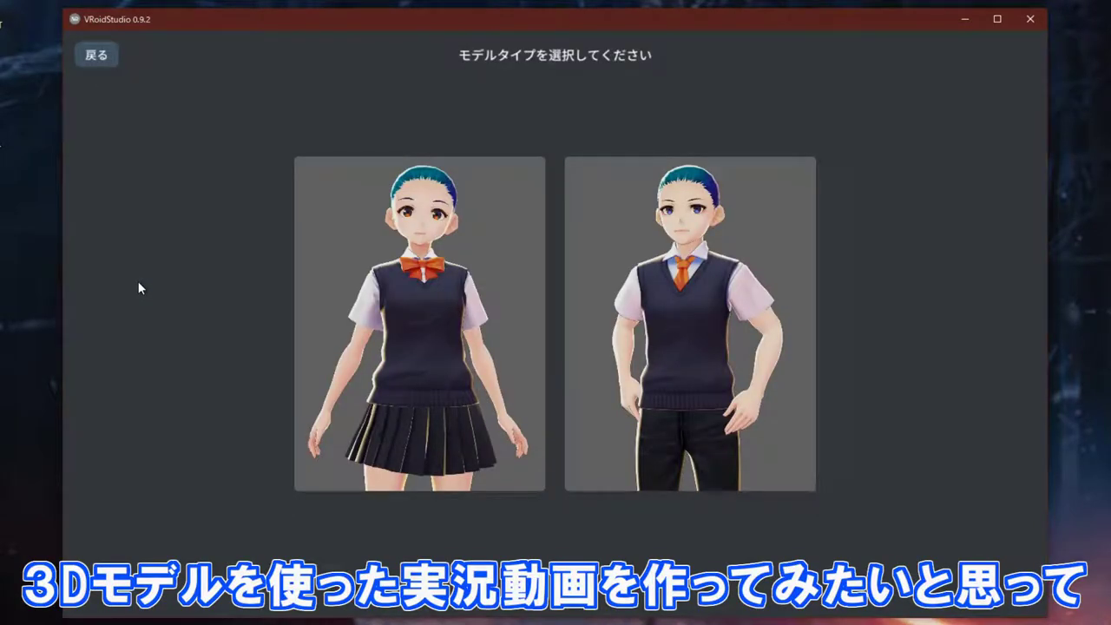
left_click(692, 284)
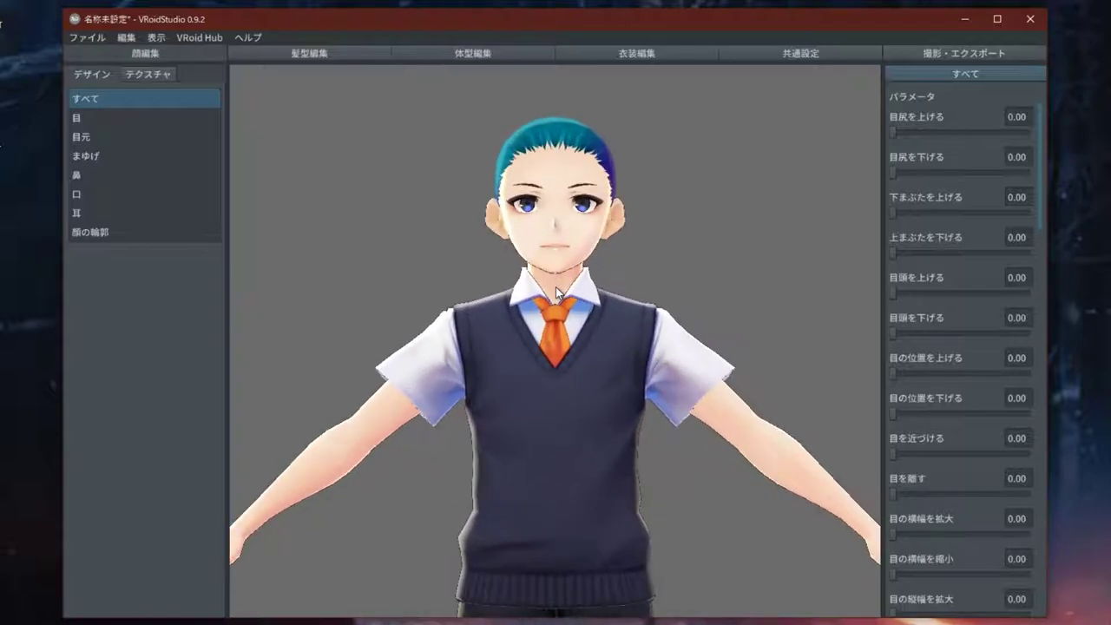
scroll(556, 286, "up", 2)
mouse_move(565, 244)
right_mouse_down()
mouse_move(563, 279)
mouse_move(566, 246)
right_mouse_up()
middle_click_drag(567, 246, 566, 304)
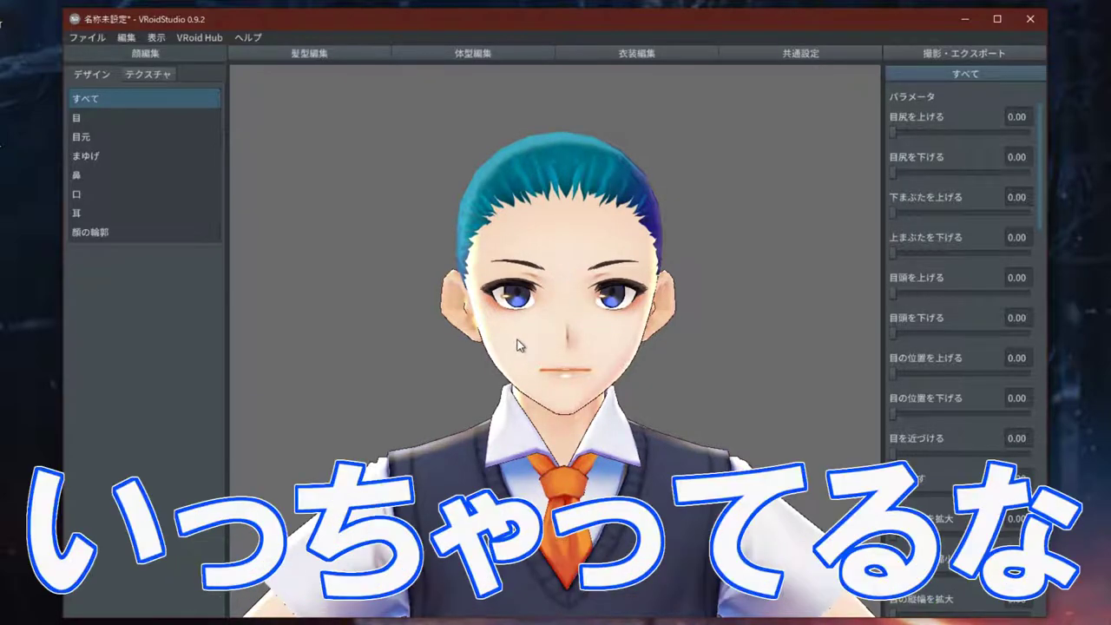
right_click_drag(517, 345, 536, 345)
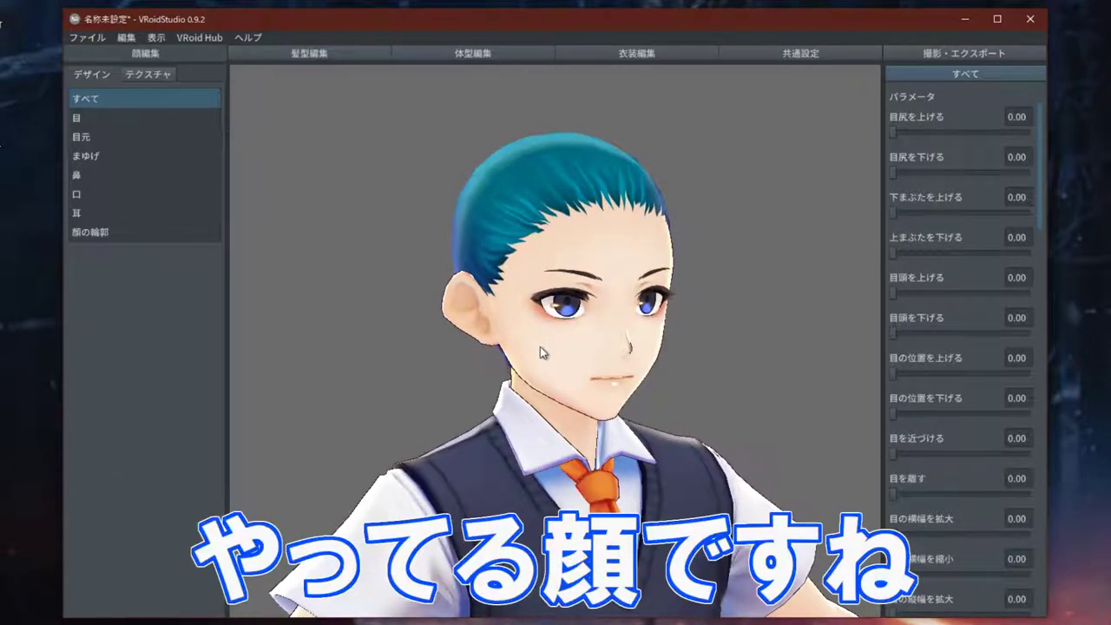
right_click_drag(437, 243, 545, 287)
Step: In hairstyle editing, draw a single freehand hair strand from the crown down over the forehead to the nose
left_click(308, 52)
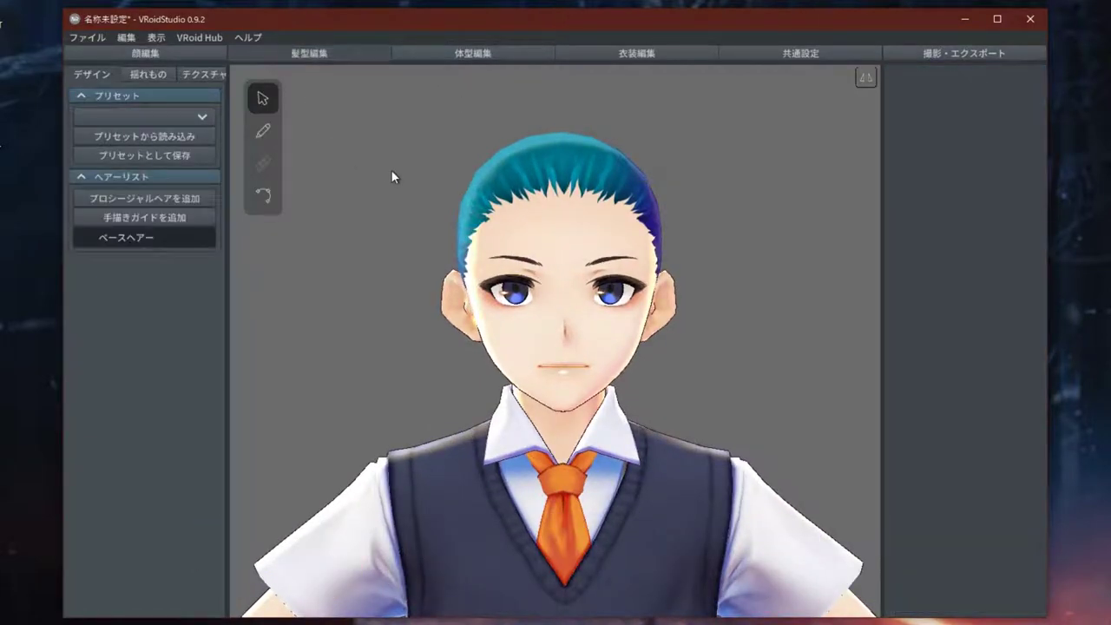
mouse_move(535, 217)
right_mouse_down()
mouse_move(520, 229)
mouse_move(541, 226)
right_mouse_up()
left_click(263, 131)
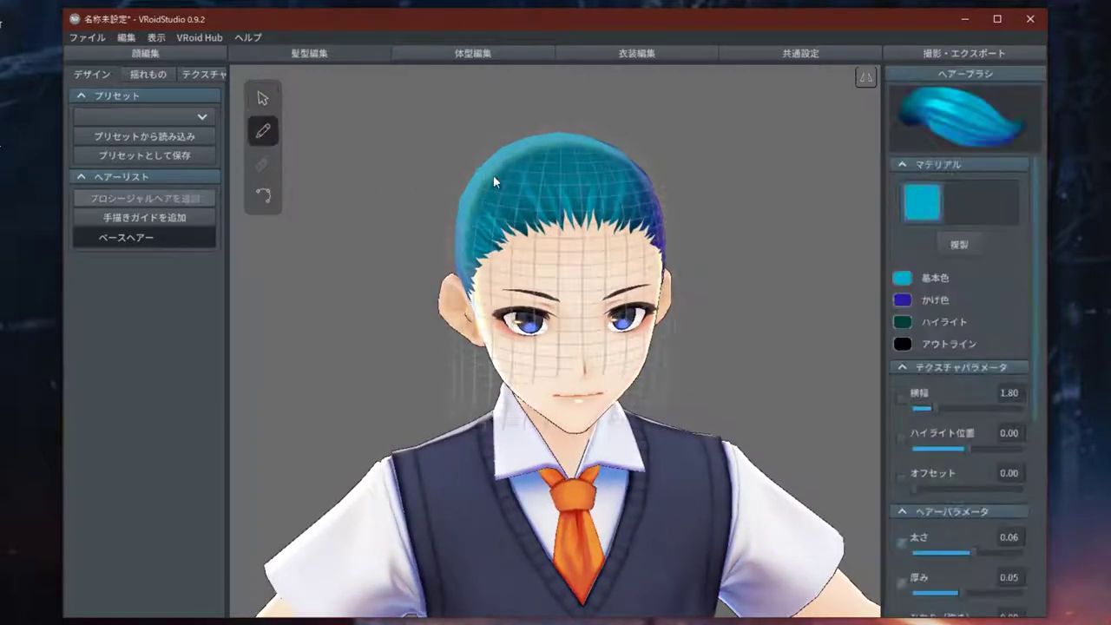
right_click_drag(734, 244, 663, 208)
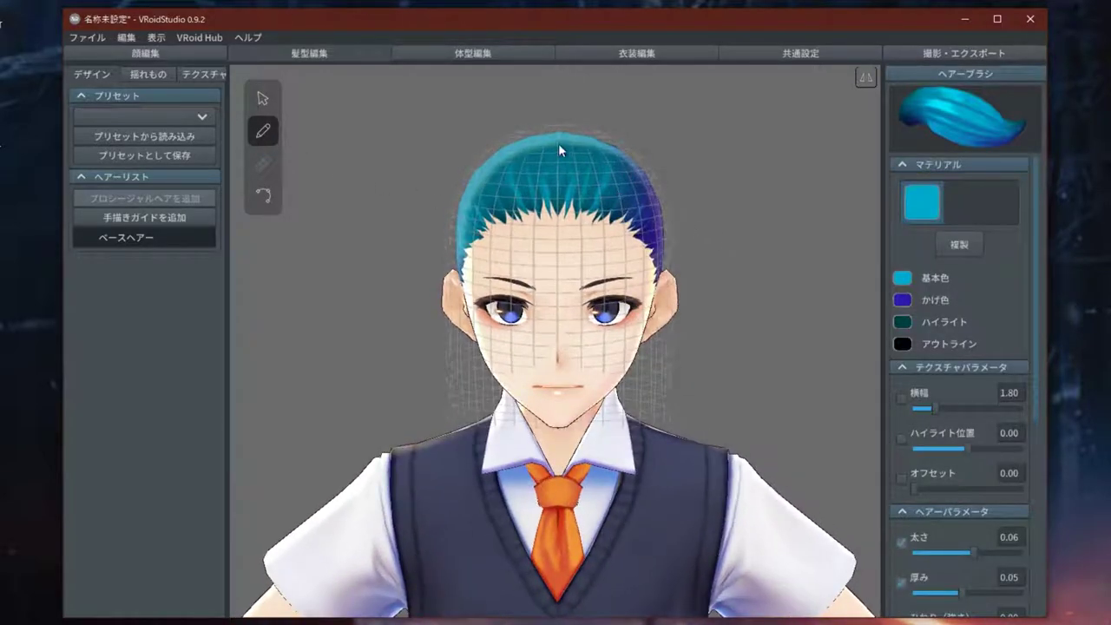
mouse_move(559, 146)
left_mouse_down()
mouse_move(548, 292)
mouse_move(565, 354)
left_mouse_up()
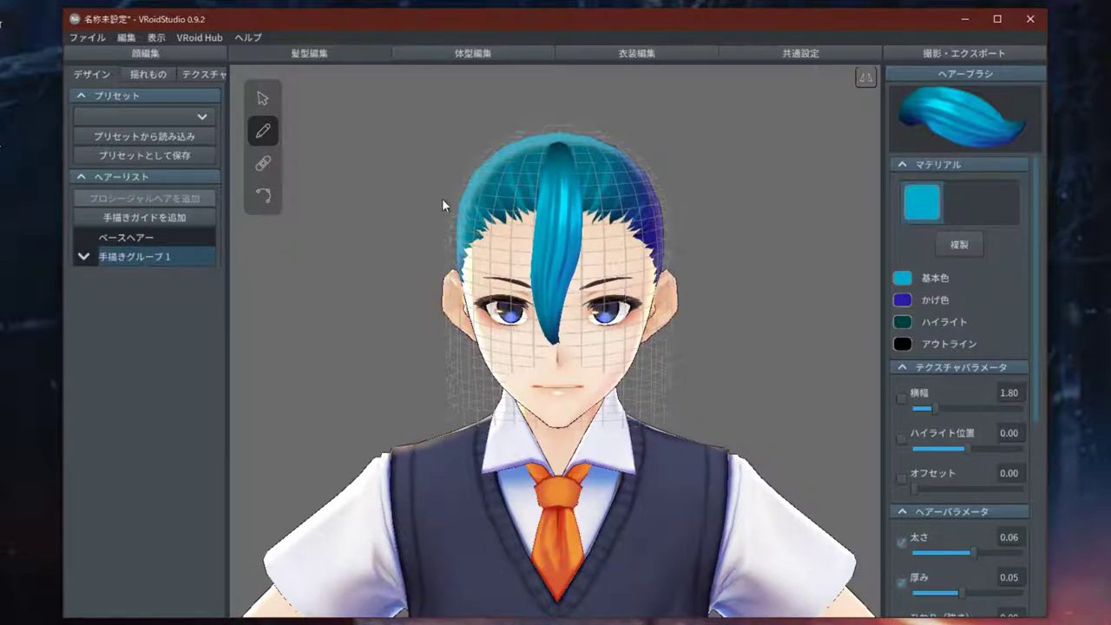
Step: Raise the topmost control point of the strand's hair guide mesh well above the crown
left_click(260, 98)
mouse_move(765, 309)
right_mouse_down()
mouse_move(717, 294)
mouse_move(750, 309)
right_mouse_up()
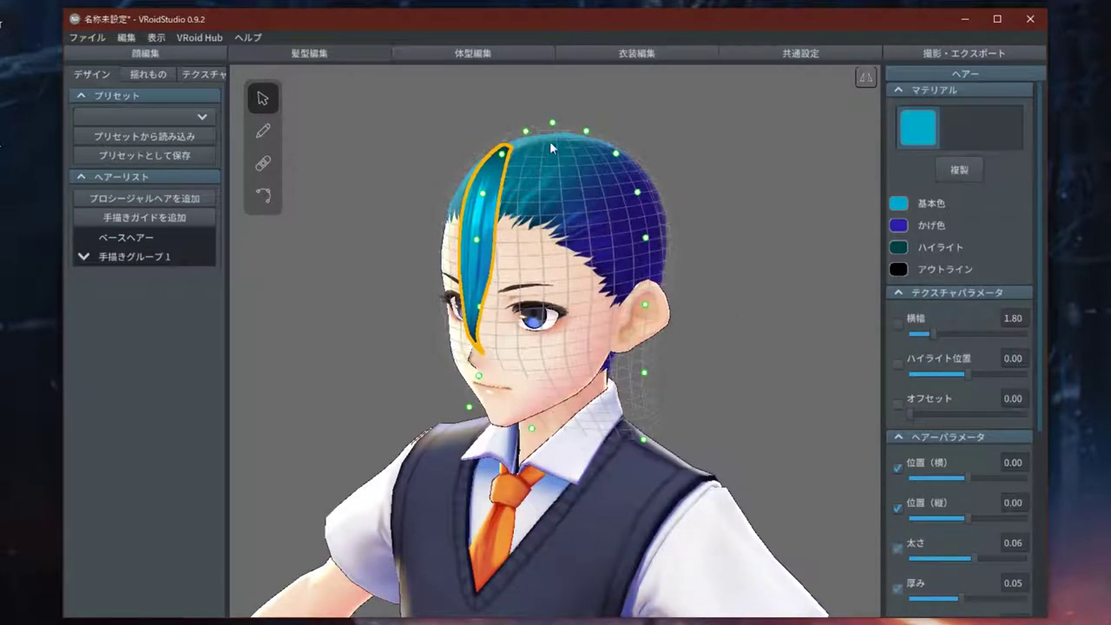
left_click_drag(554, 128, 555, 93)
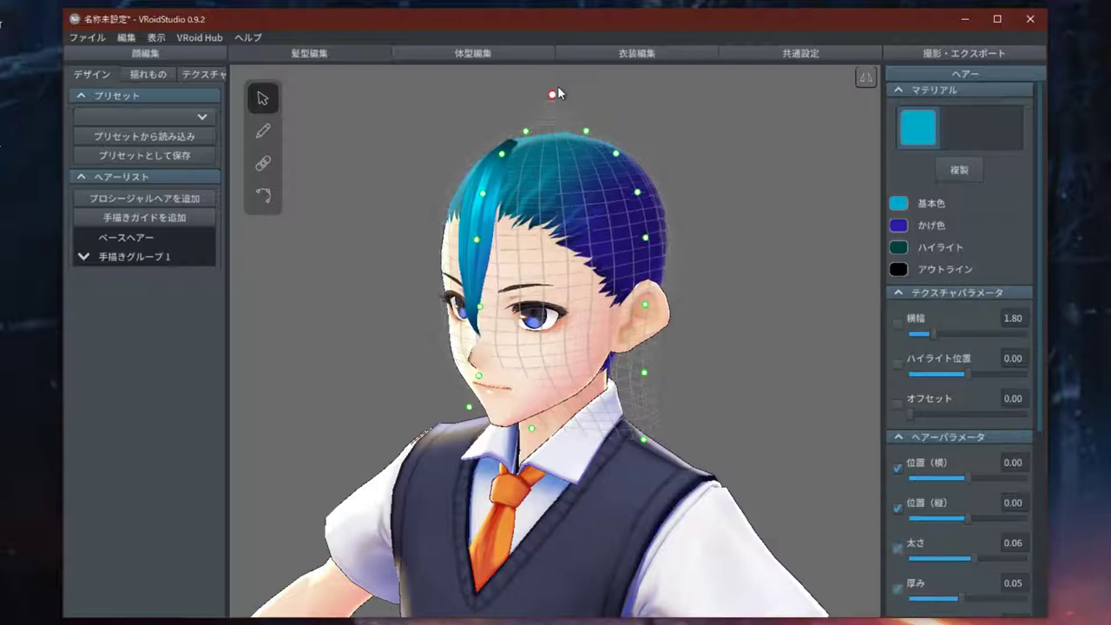
scroll(554, 139, "down", 2)
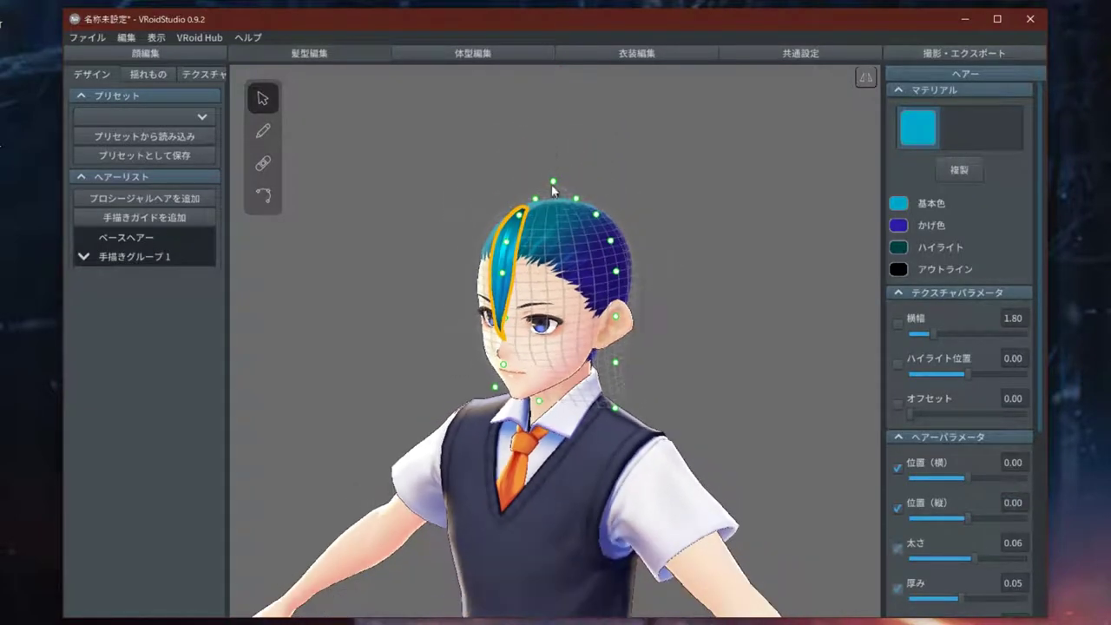
left_click_drag(554, 185, 554, 106)
Step: Pull the front control points of the hair guide mesh forward so the strand floats away from the forehead and face
right_click_drag(555, 173, 695, 236)
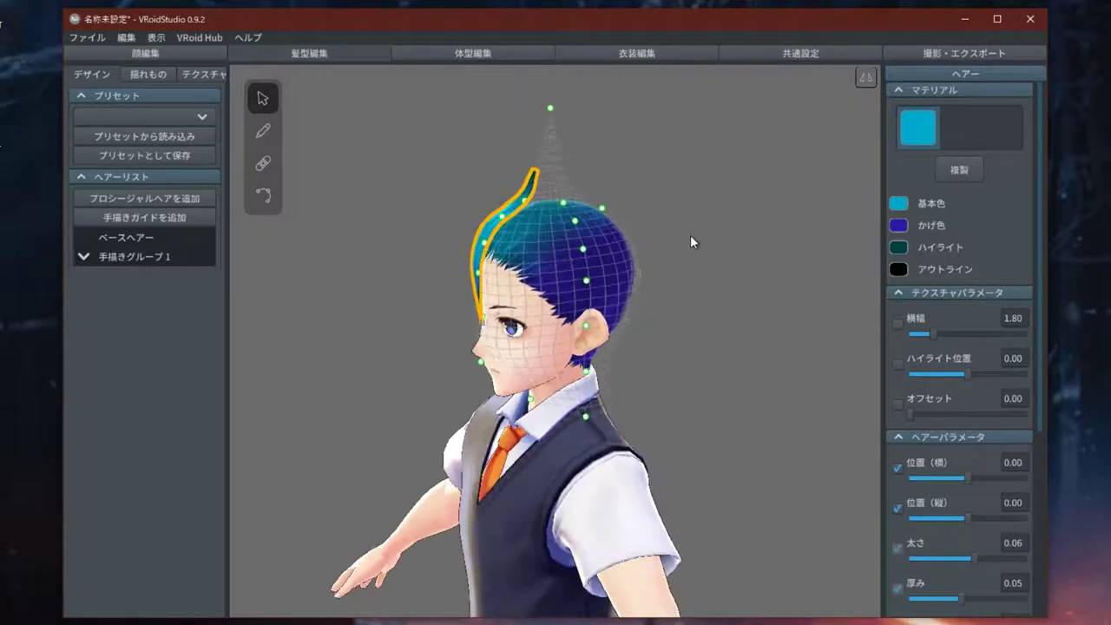
left_click_drag(529, 202, 456, 282)
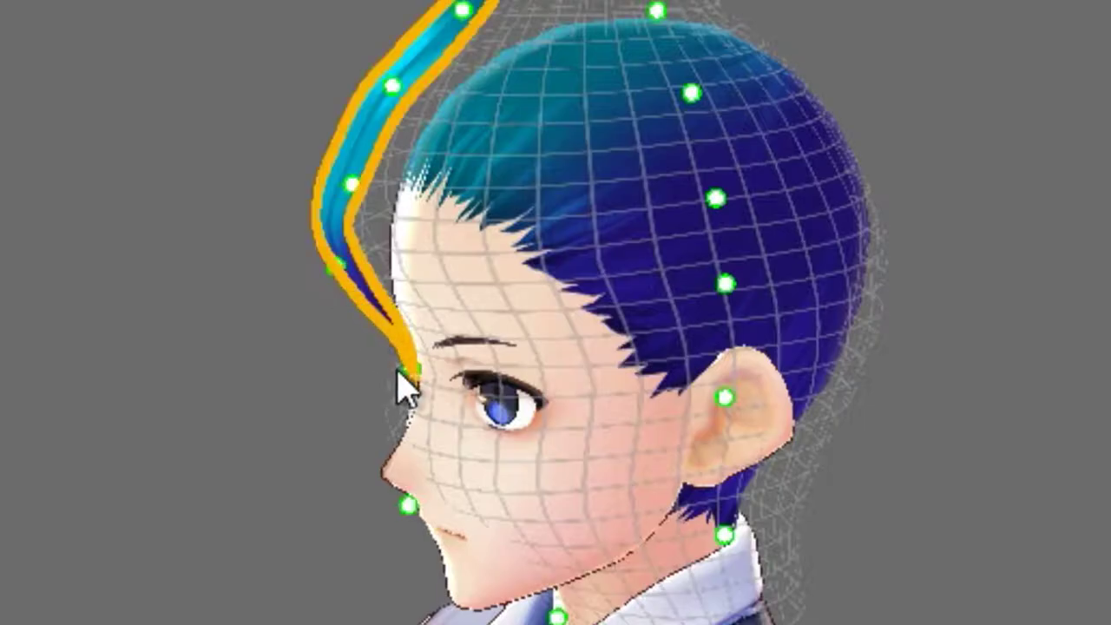
left_click_drag(399, 374, 325, 401)
left_click_drag(406, 514, 334, 558)
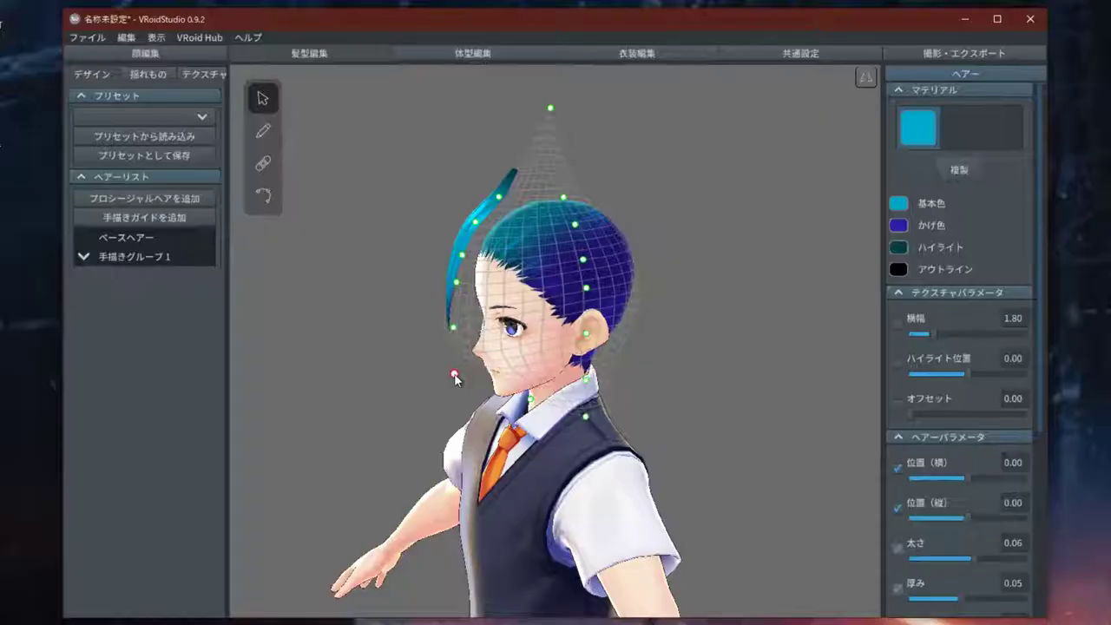
right_click_drag(409, 384, 538, 380)
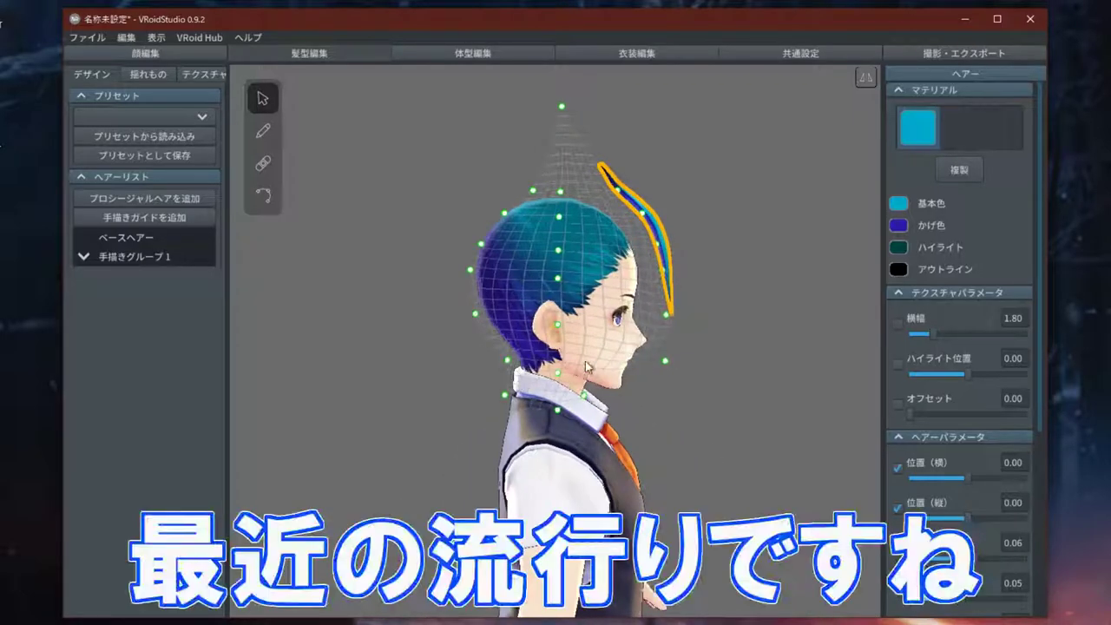
key("1")
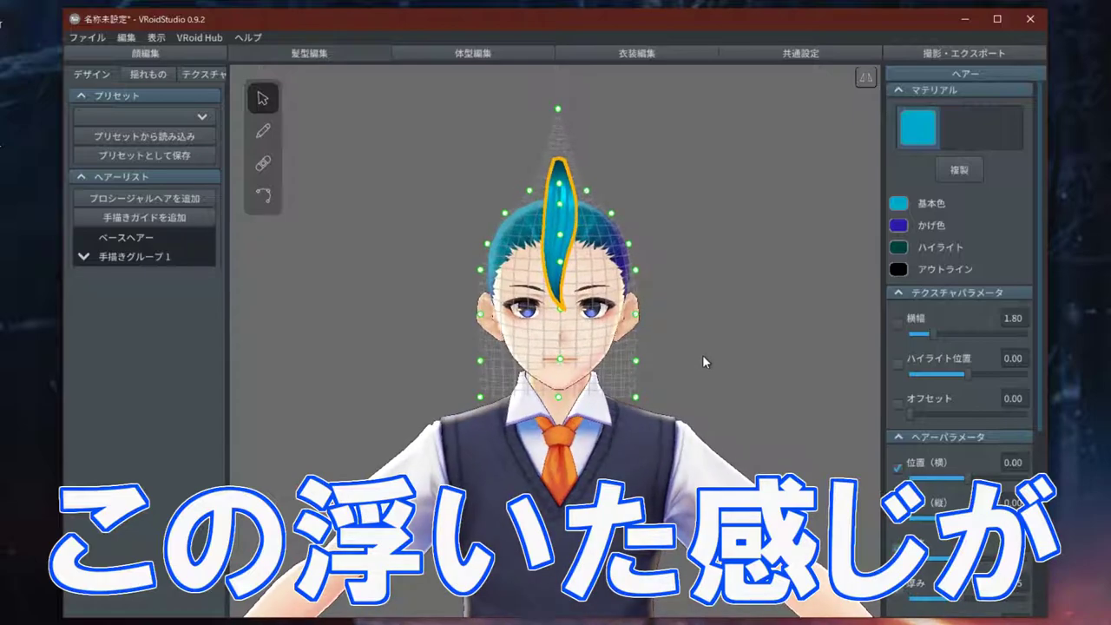
Step: Set the hair material's base colour (基本色) to magenta
left_click(899, 205)
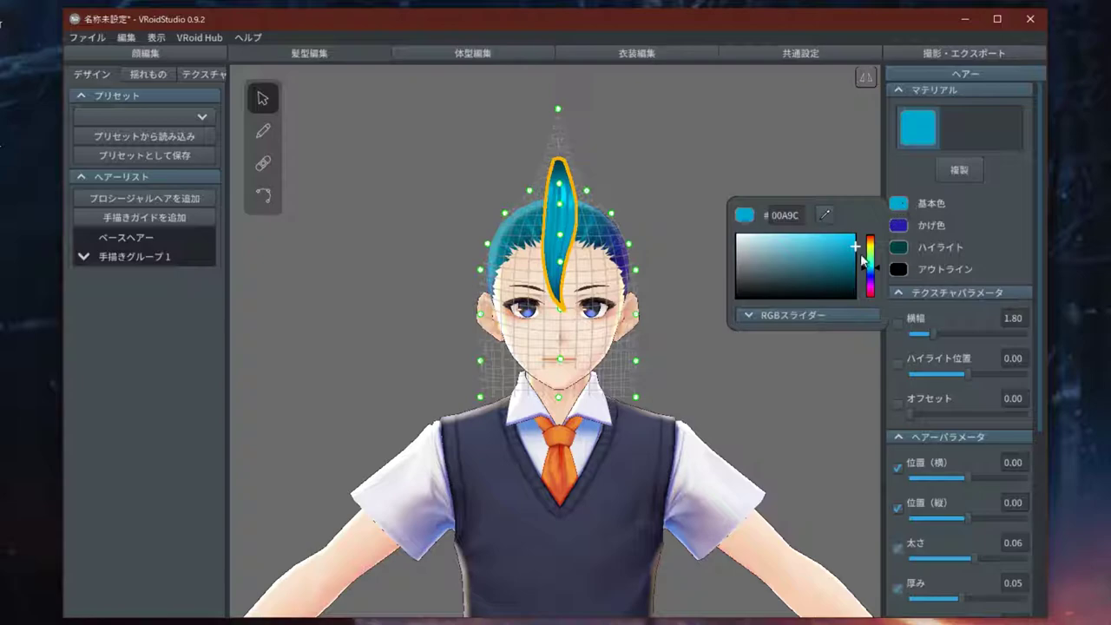
left_click_drag(873, 269, 872, 289)
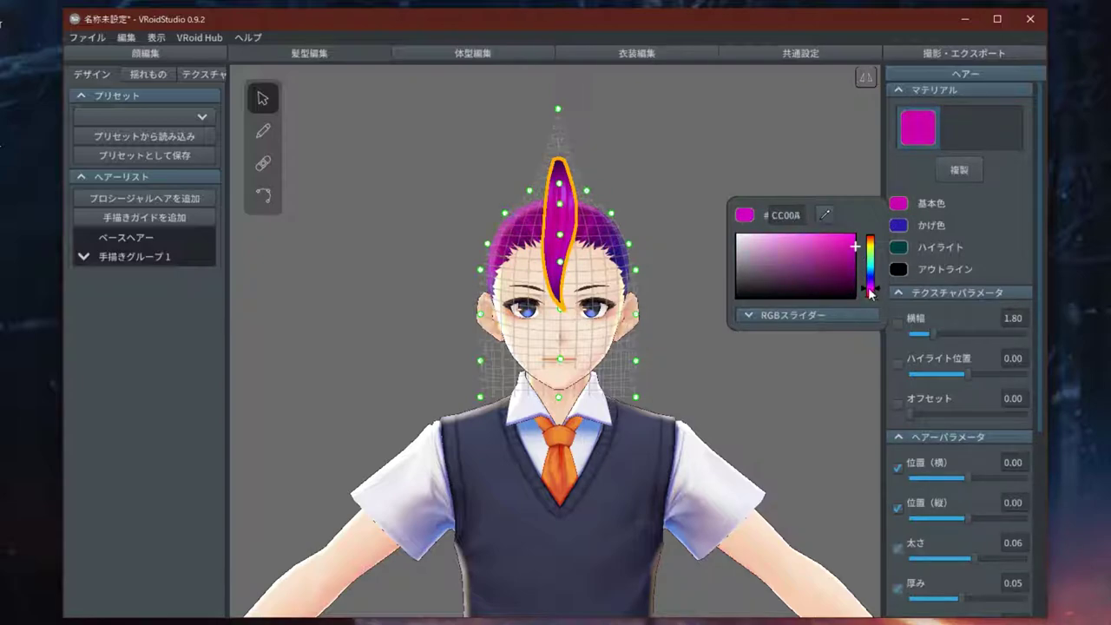
left_click_drag(868, 289, 868, 290)
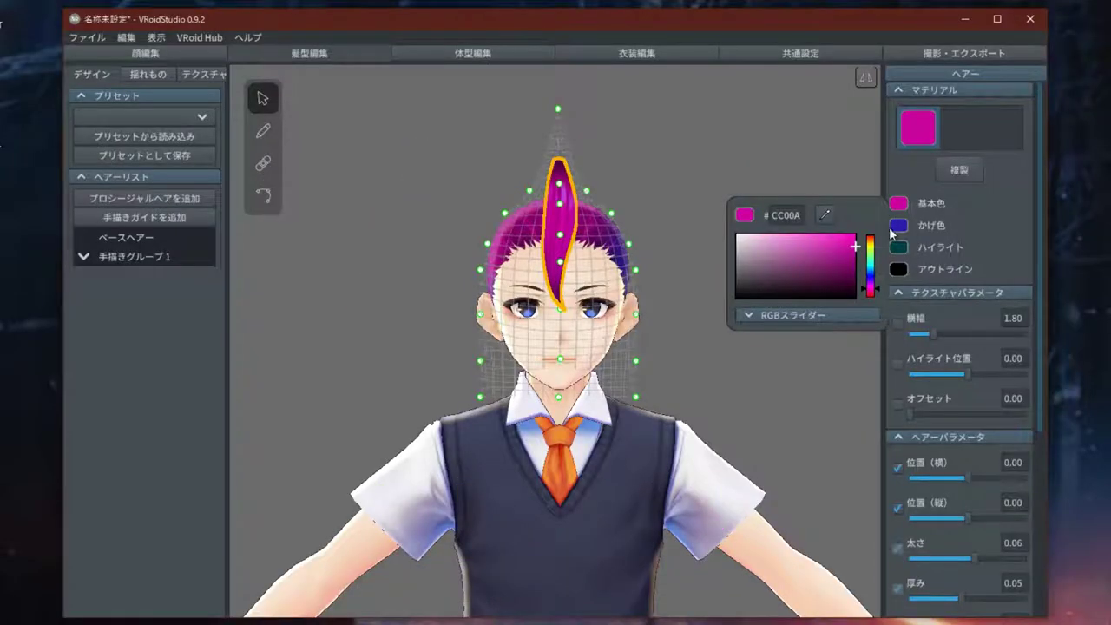
left_click(686, 228)
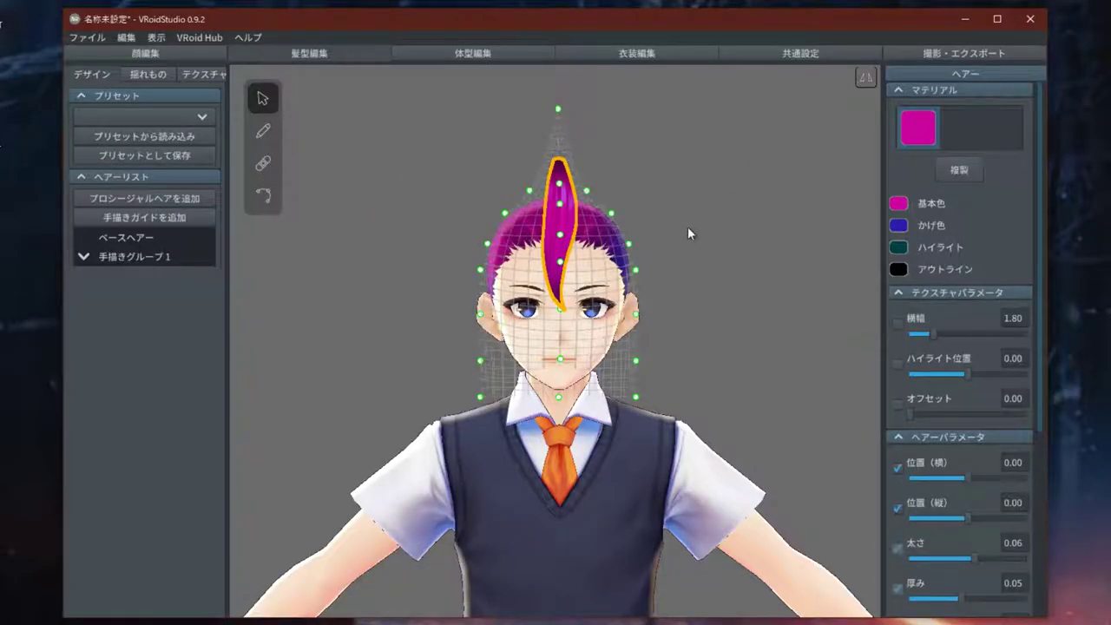
Step: Set the hair material's shade colour (かげ色) to dark purple
right_click_drag(690, 253, 829, 245)
left_click(903, 225)
left_click(846, 292)
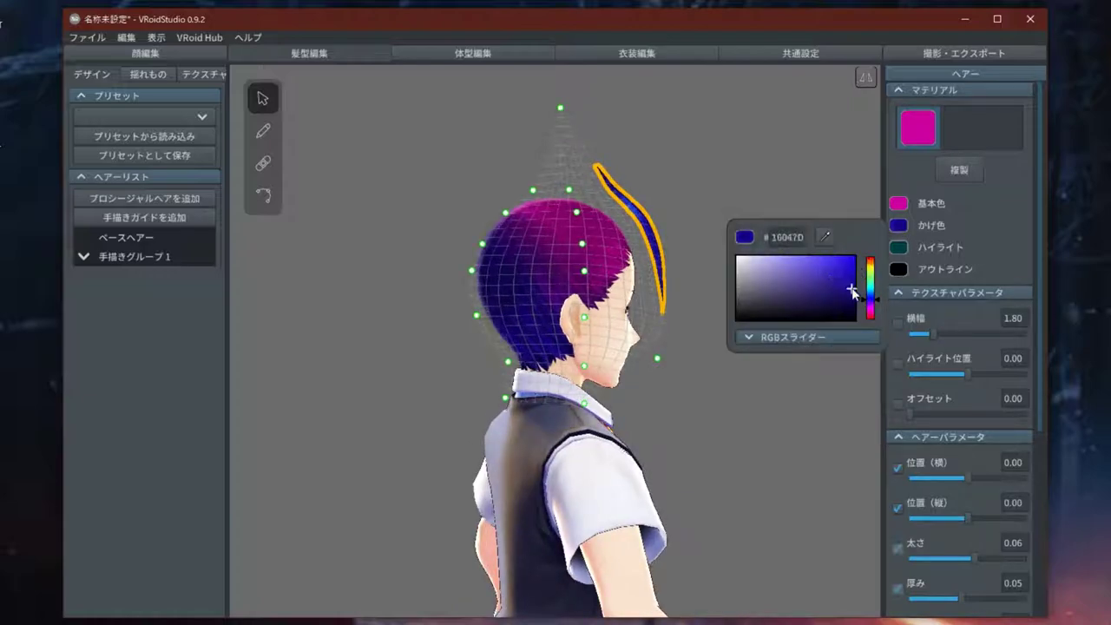
left_click_drag(869, 301, 870, 314)
left_click(718, 387)
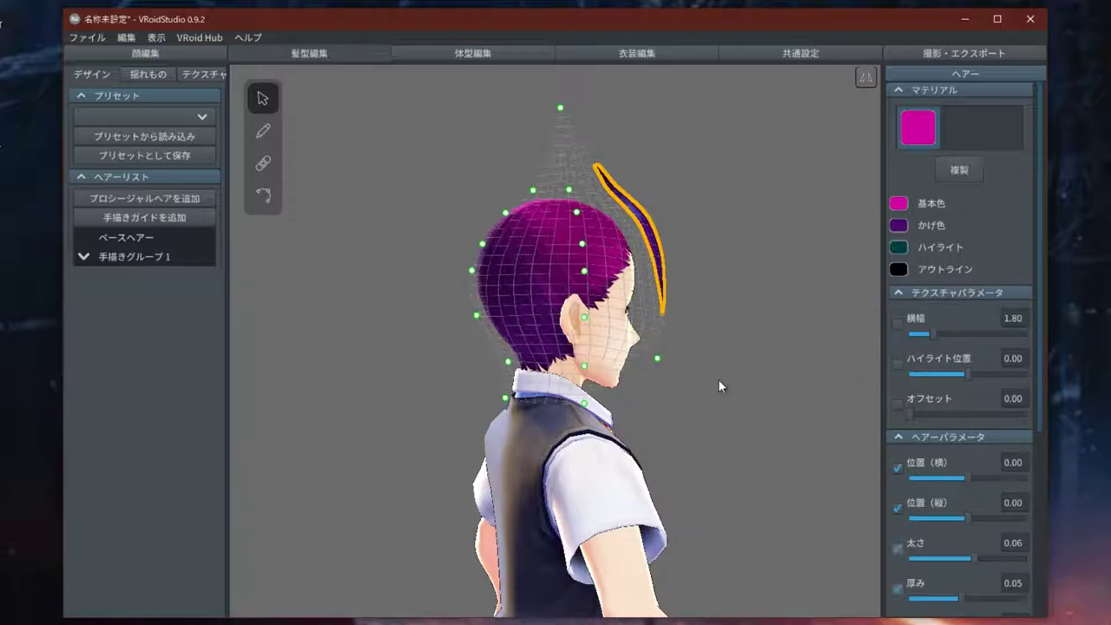
Step: Lower the guide mesh's topmost control point slightly and nudge the upper front control point beside the strand
mouse_move(691, 328)
right_mouse_down()
mouse_move(727, 322)
mouse_move(618, 325)
mouse_move(742, 305)
mouse_move(704, 310)
right_mouse_up()
left_click_drag(553, 107, 550, 123)
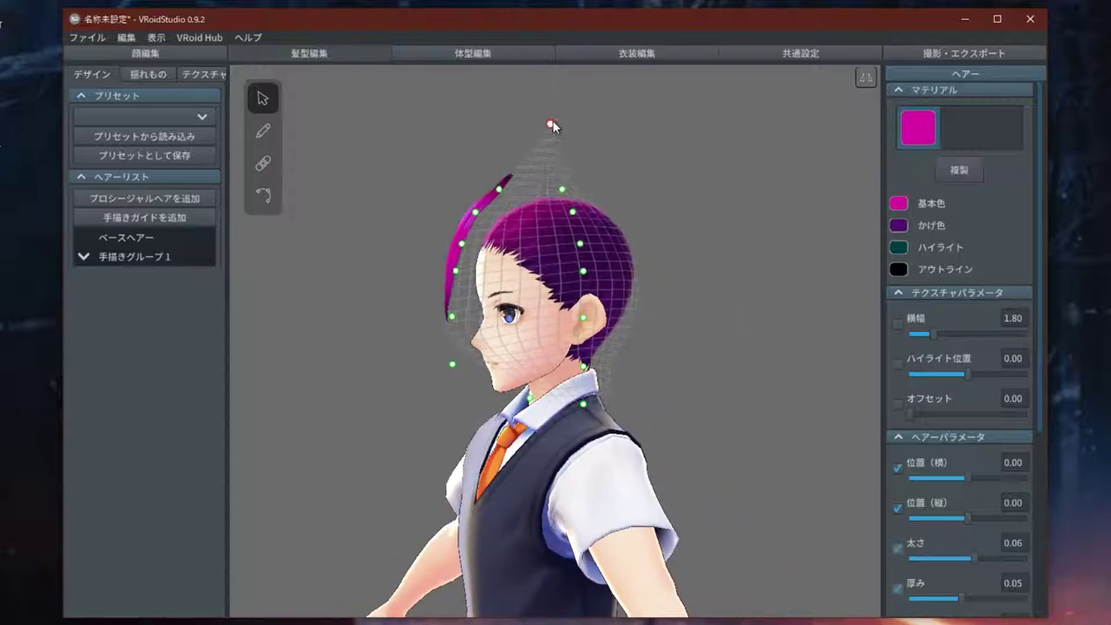
left_click_drag(499, 192, 500, 191)
right_click_drag(696, 269, 765, 274)
scroll(742, 306, "up", 2)
scroll(742, 306, "down", 2)
scroll(742, 306, "up", 1)
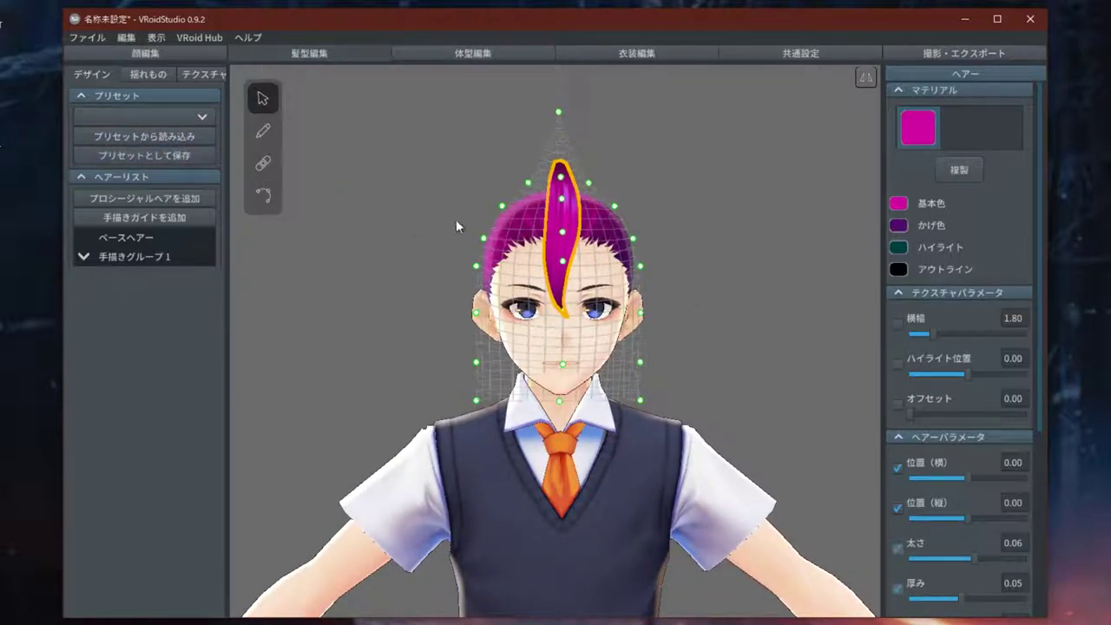
Step: Switch to outfit editing (衣装編集) and examine the model's clothing from head to feet
left_click(638, 54)
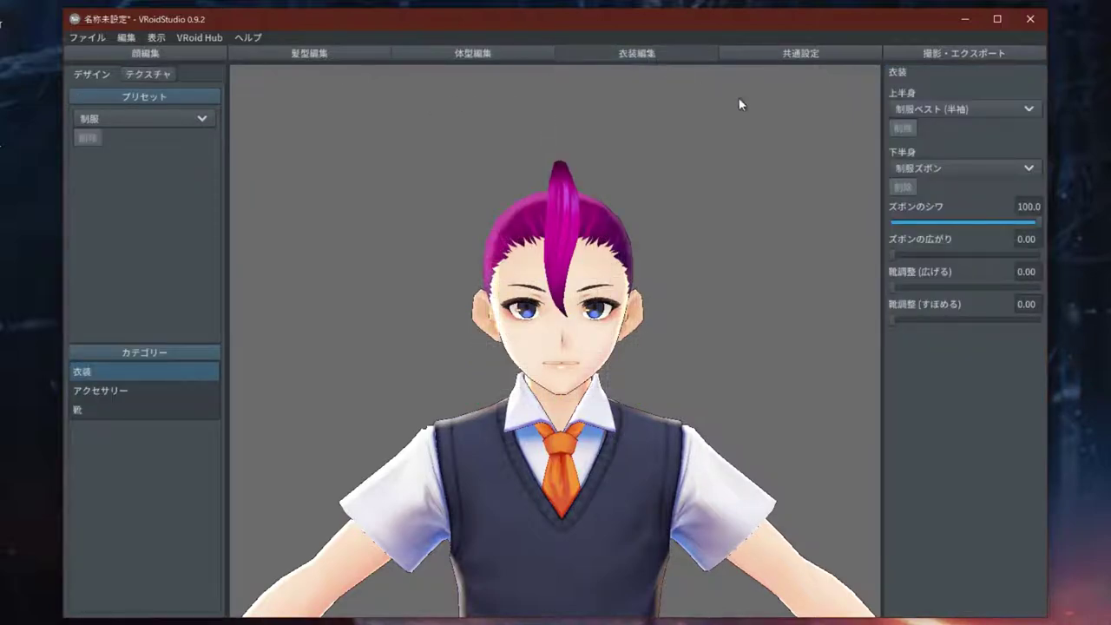
scroll(802, 246, "down", 5)
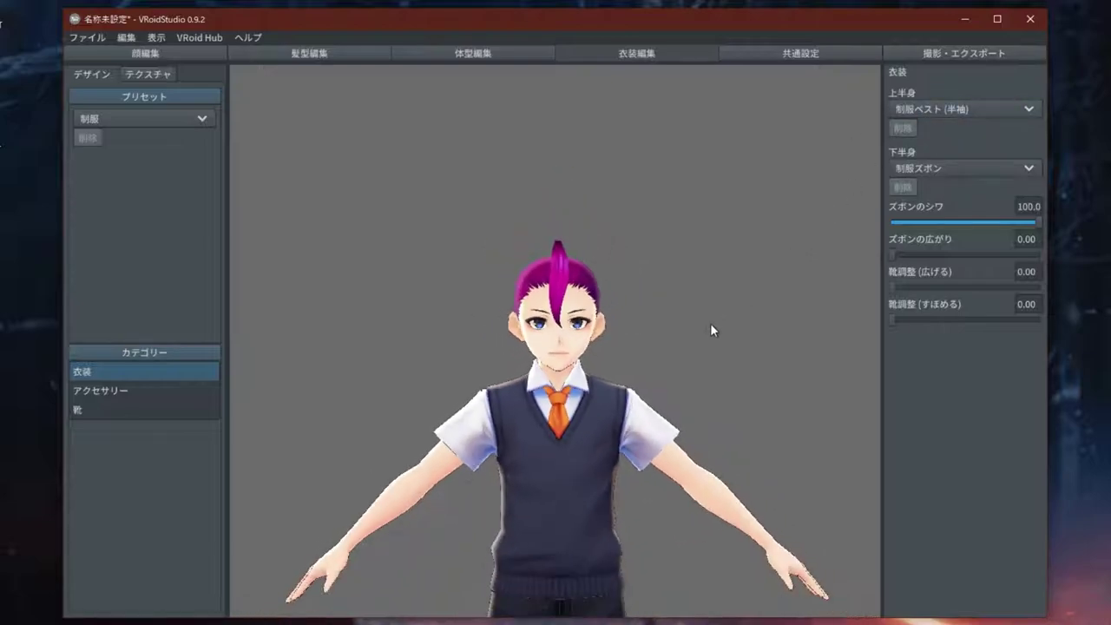
scroll(705, 337, "down", 4)
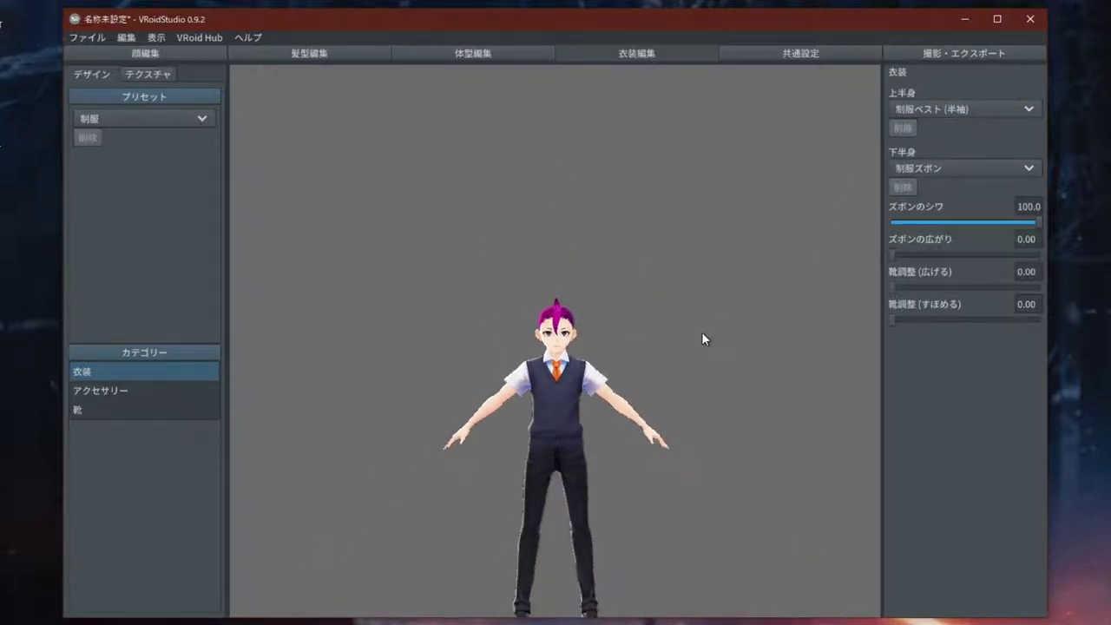
scroll(698, 335, "up", 3)
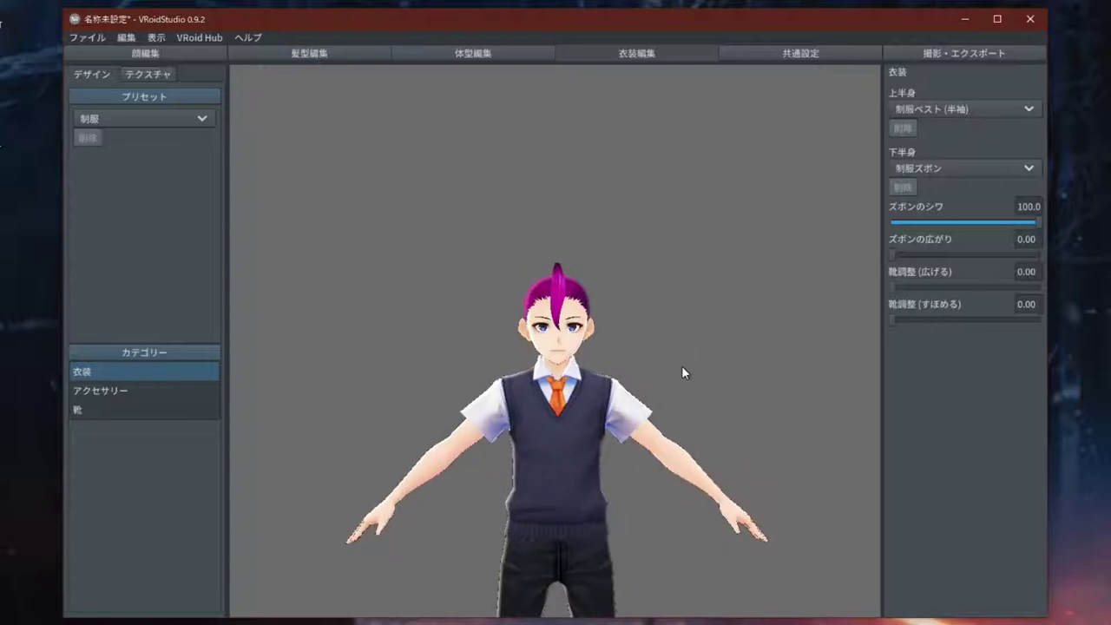
scroll(682, 365, "up", 3)
mouse_move(683, 232)
right_mouse_down()
mouse_move(682, 55)
mouse_move(669, 134)
mouse_move(674, 234)
mouse_move(683, 41)
mouse_move(670, 232)
right_mouse_up()
scroll(671, 231, "up", 4)
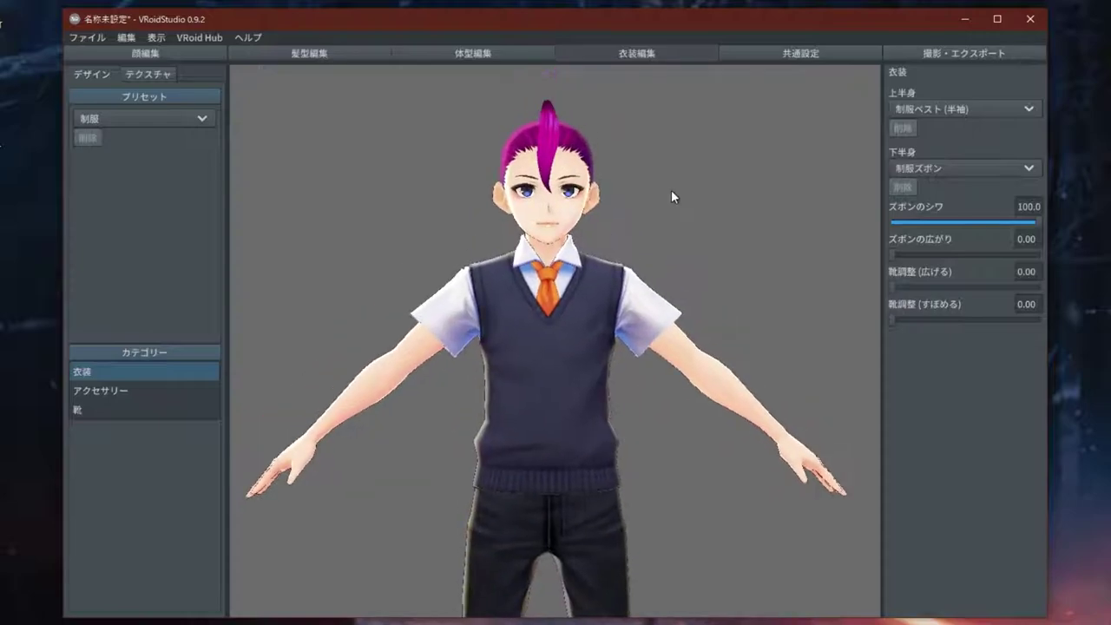
Step: Try the upper-body garments 制服ベスト (長袖) and ワンピース (長袖) on the model
left_click(984, 111)
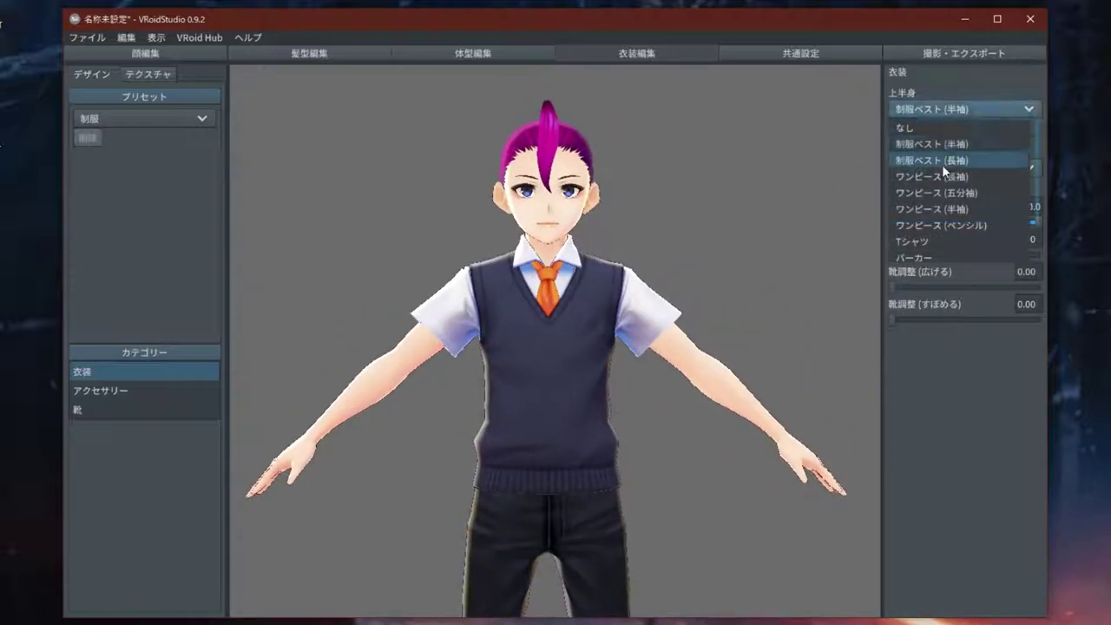
left_click(941, 163)
left_click(955, 108)
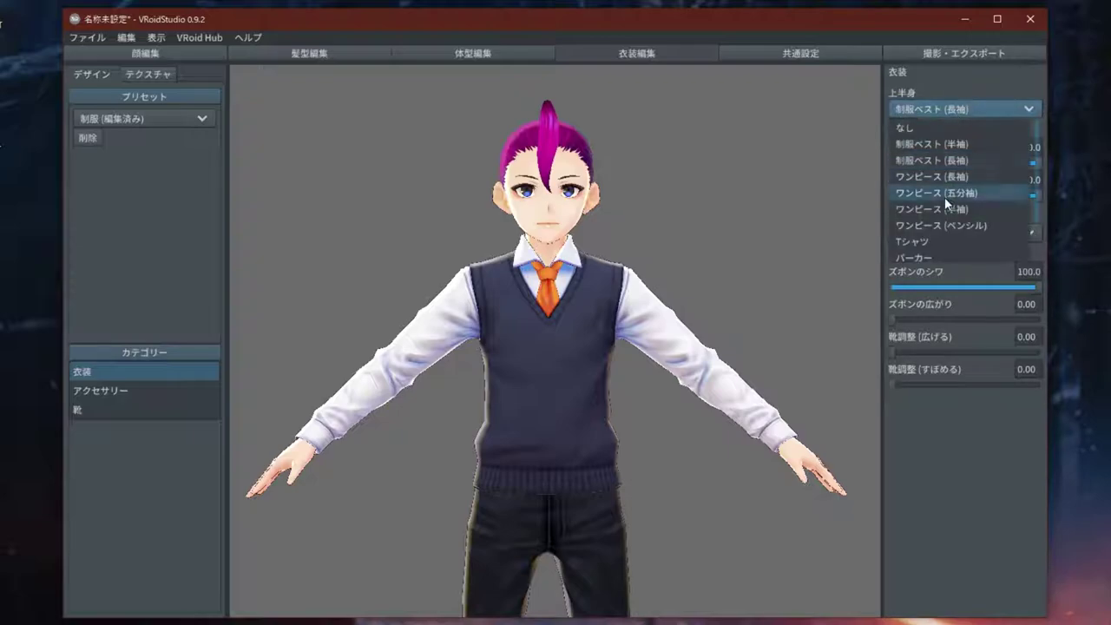
left_click(957, 178)
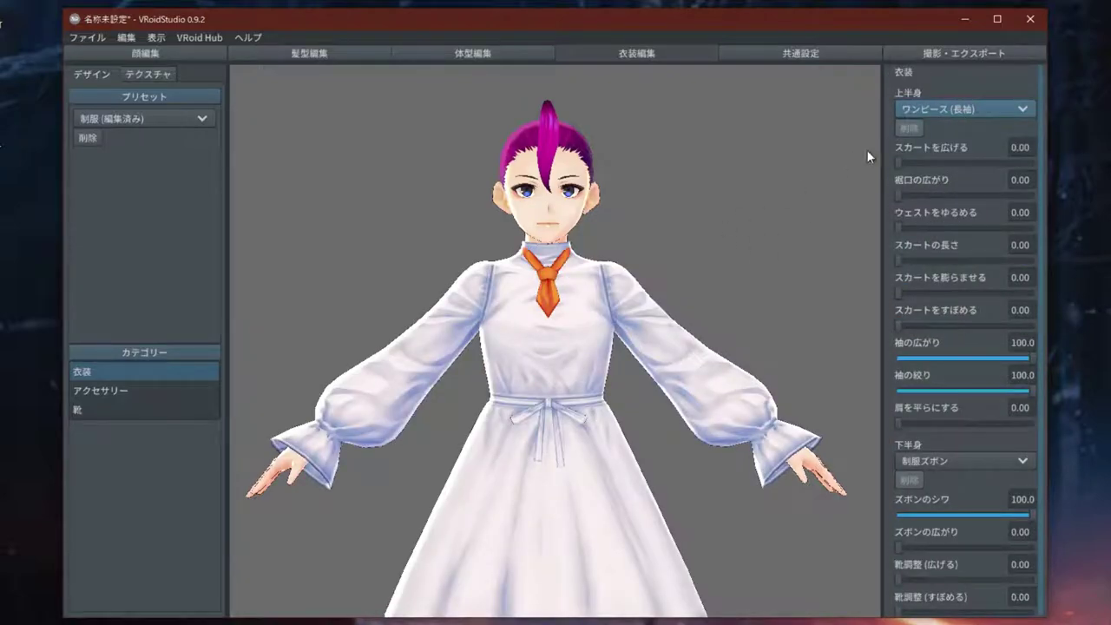
Step: Set the upper-body garment to Tシャツ
left_click(958, 111)
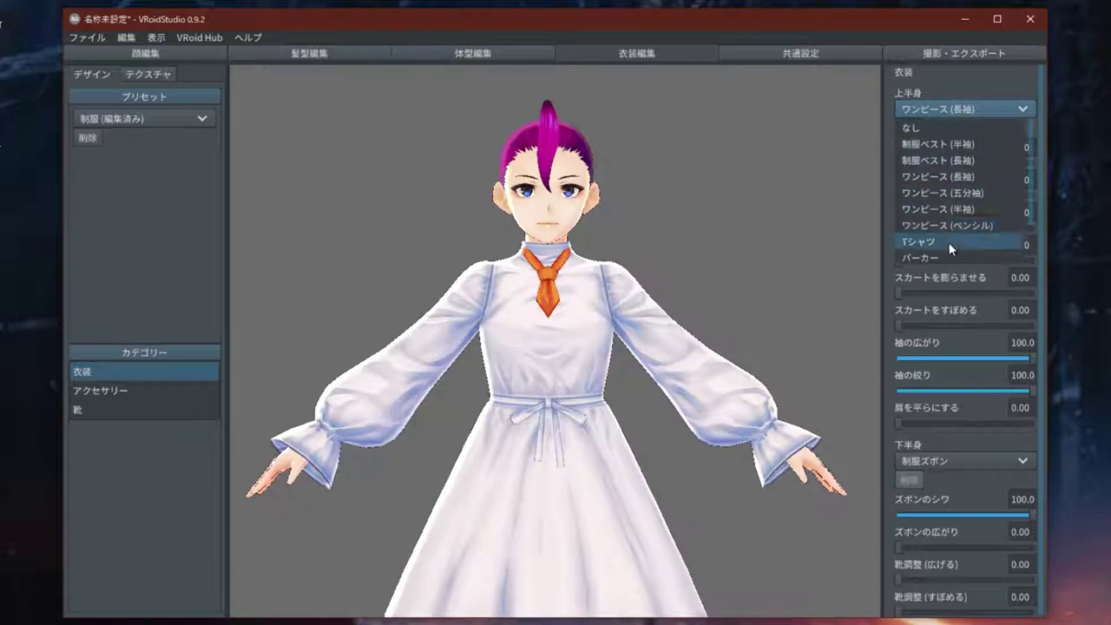
left_click(948, 242)
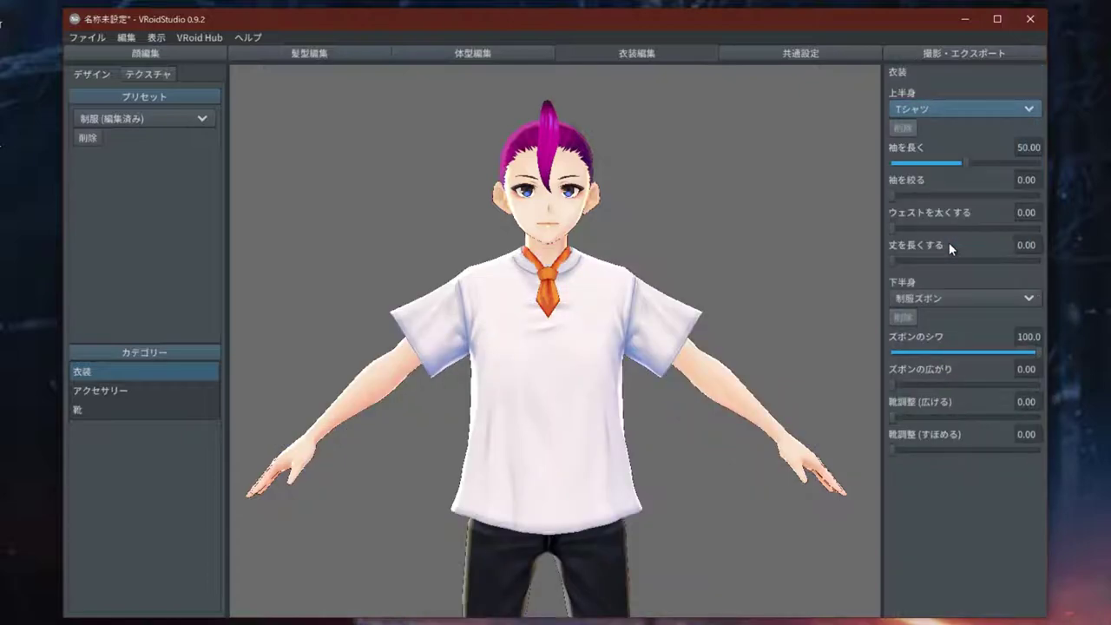
Step: Set the upper-body garment to パーカー and remove the necktie by setting the neck accessory (首) to なし
left_click(968, 113)
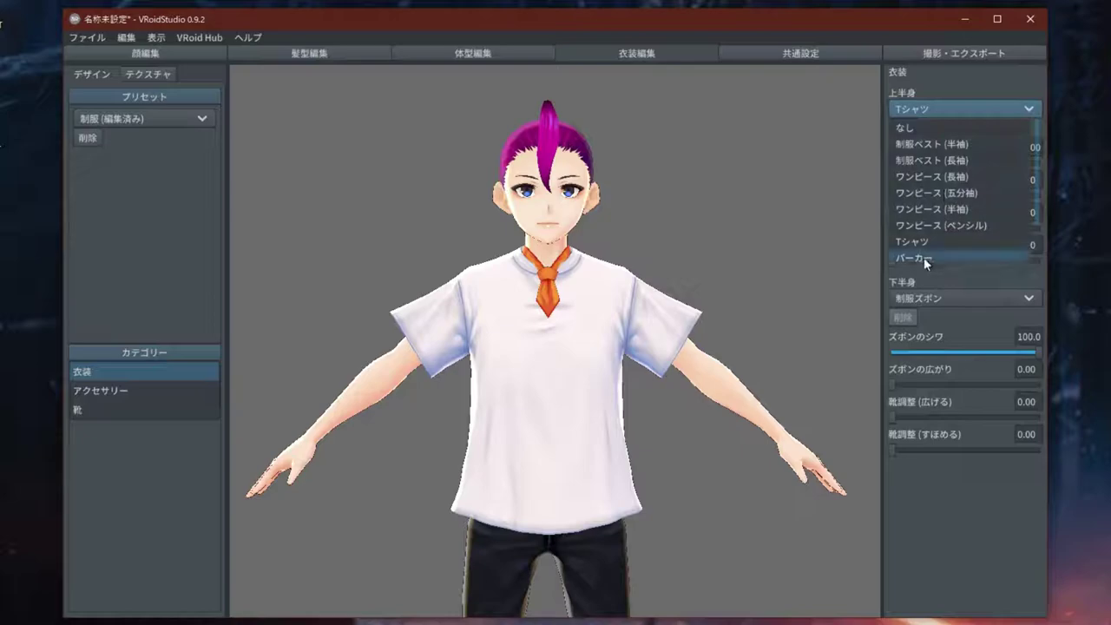
left_click(923, 257)
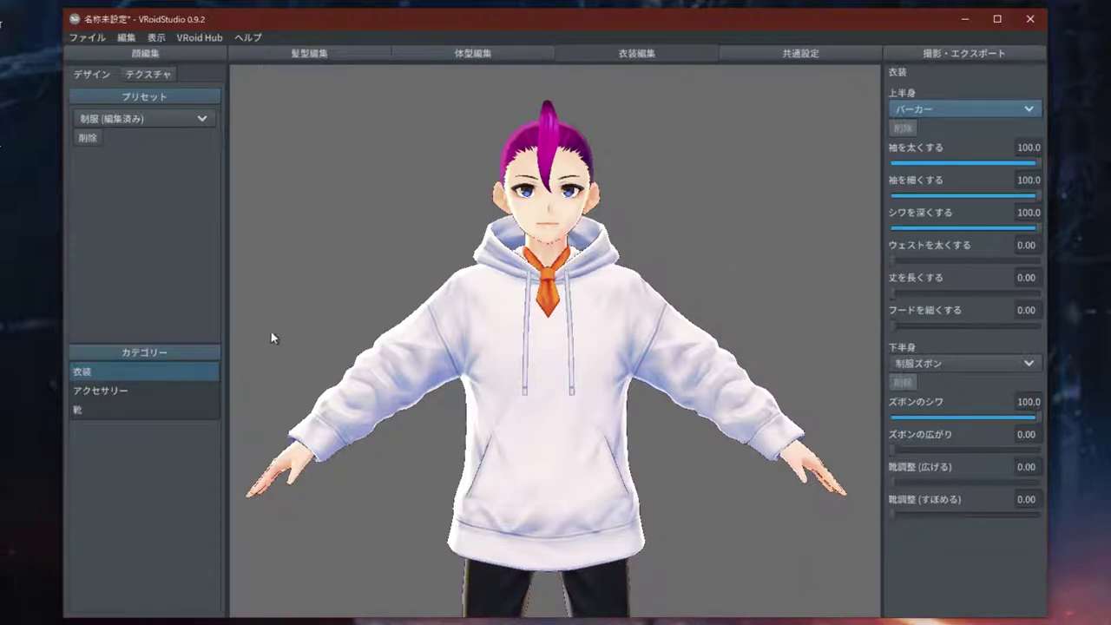
left_click(121, 390)
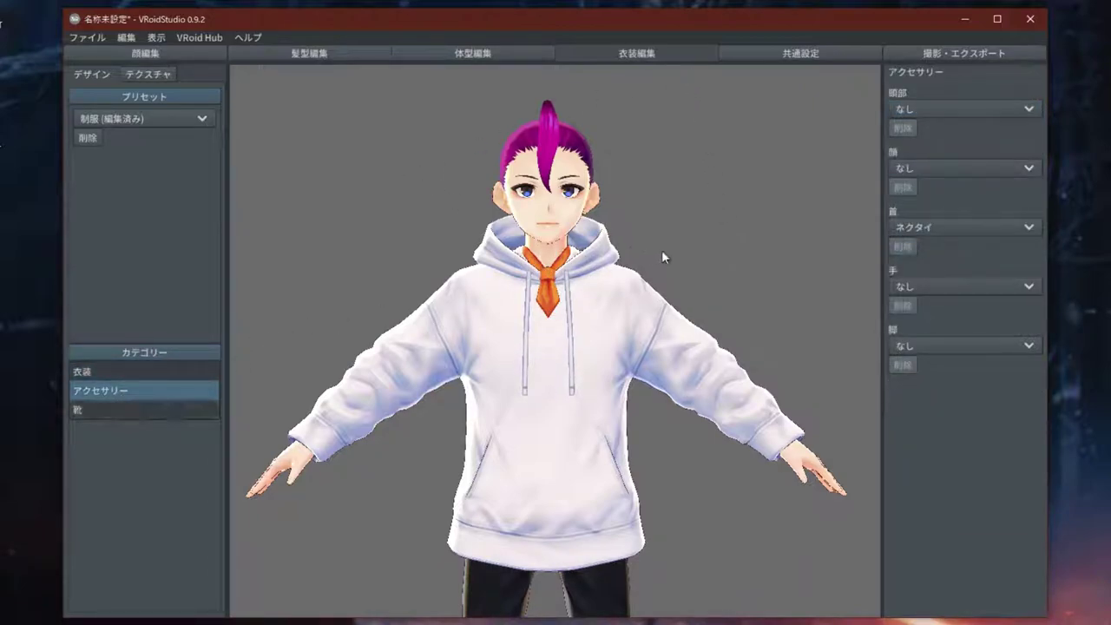
left_click(944, 228)
left_click(935, 249)
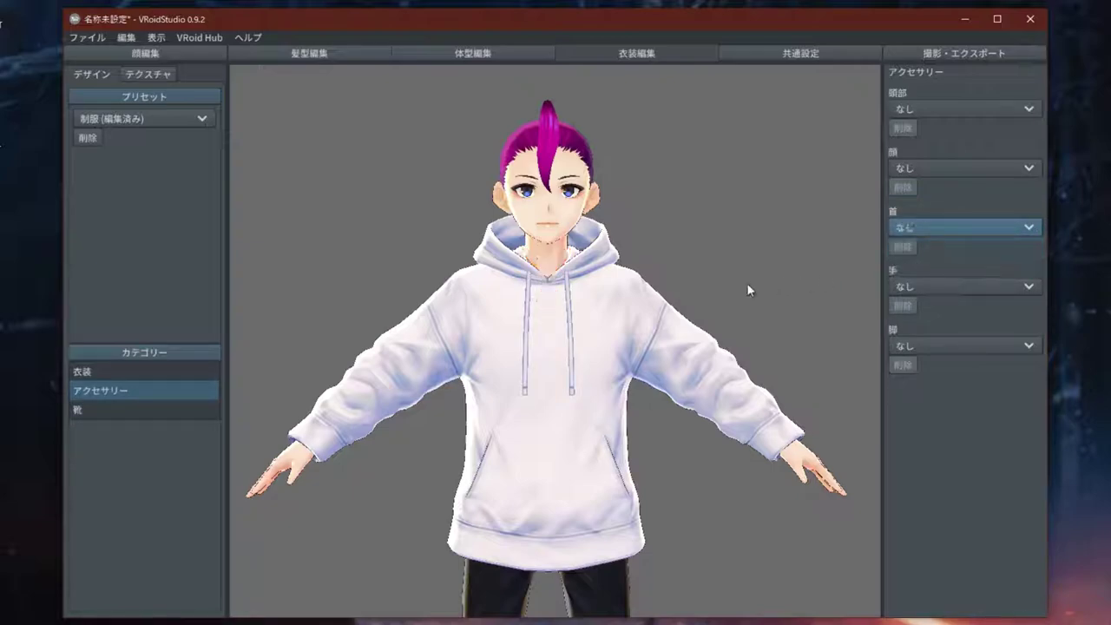
Step: Switch to face editing (顔編集) and examine the head up close along with the 目 and 目元 parameters
scroll(543, 287, "up", 5)
middle_click_drag(700, 179, 713, 264)
right_click_drag(713, 265, 709, 341)
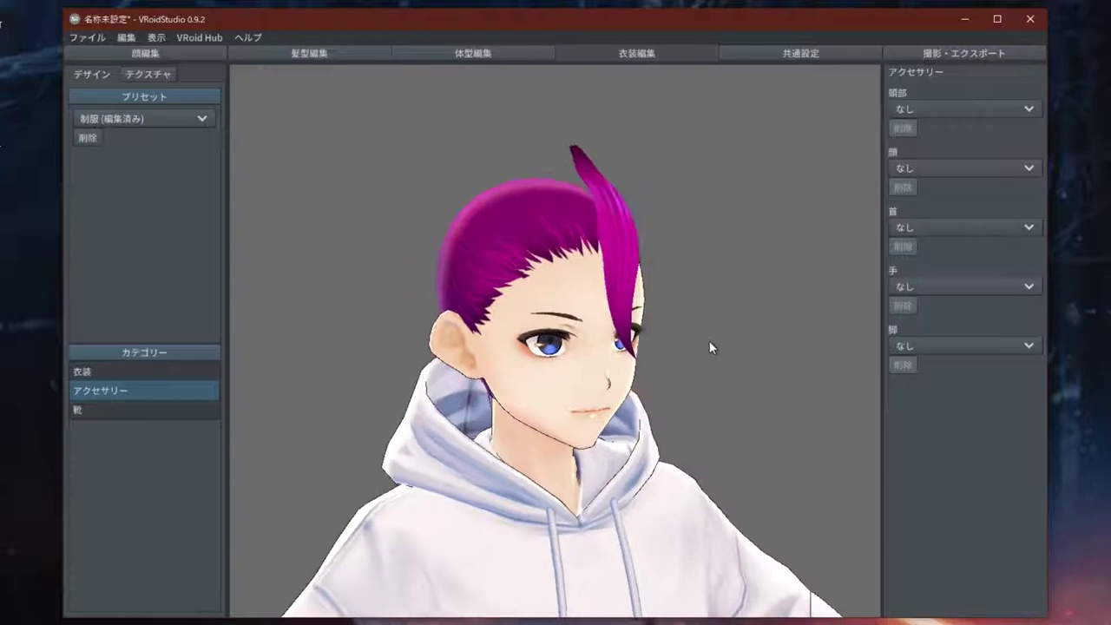
left_click(167, 51)
right_click_drag(766, 395, 757, 396)
scroll(756, 392, "up", 1)
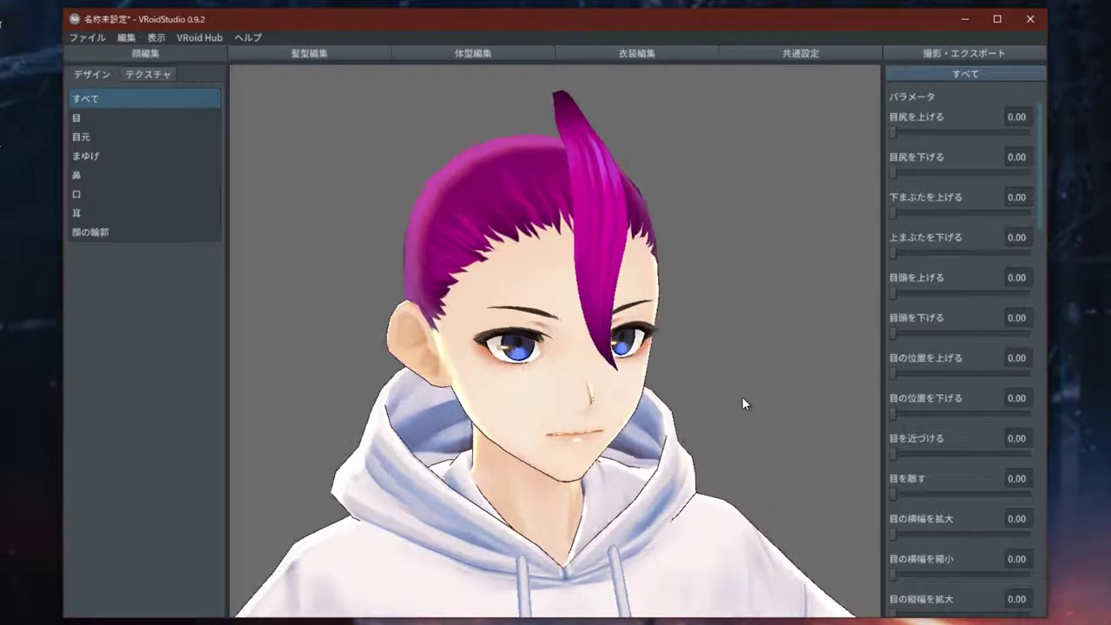
left_click(108, 118)
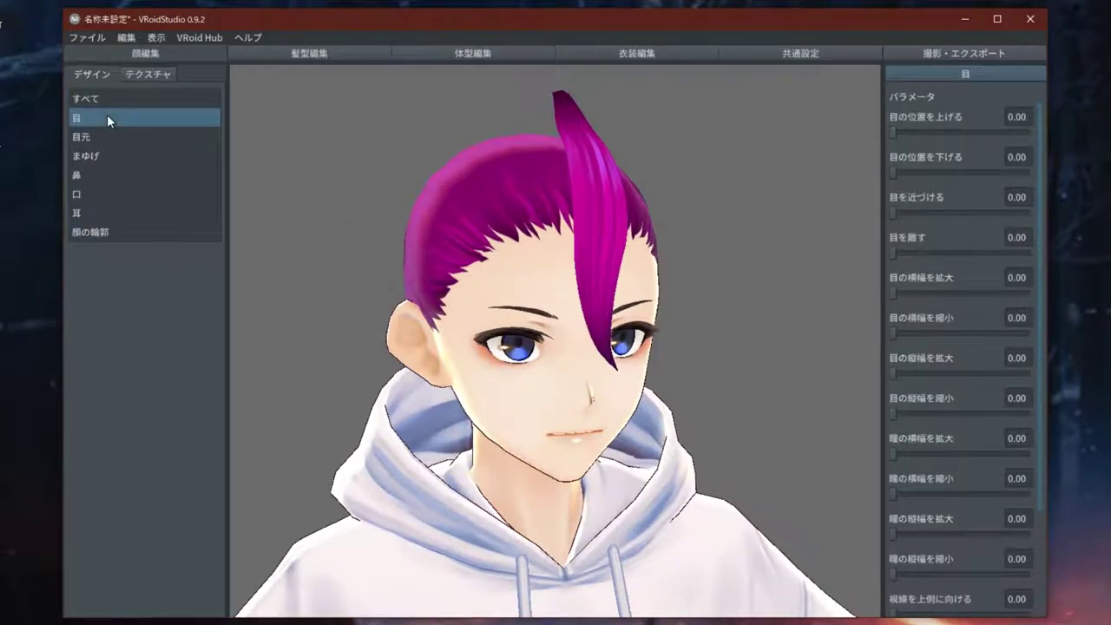
left_click(107, 137)
left_click(108, 113)
left_click(115, 97)
left_click(111, 119)
left_click(113, 137)
Step: Raise the eyebrows by setting the まゆげ parameter 眉を上げる to 0.51
left_click(115, 158)
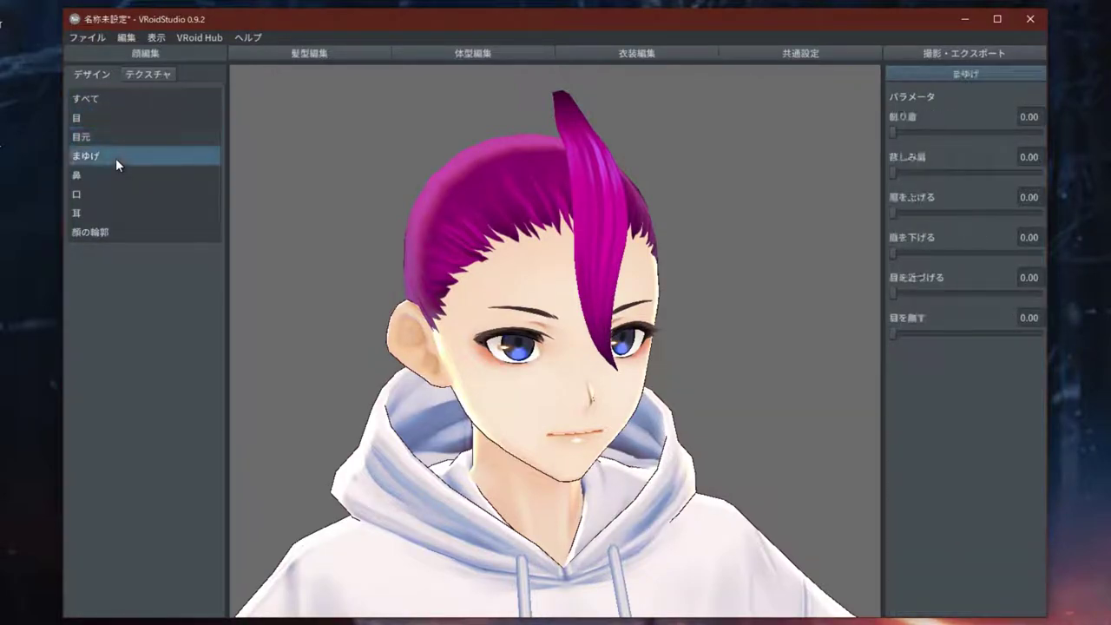
left_click_drag(895, 214, 970, 211)
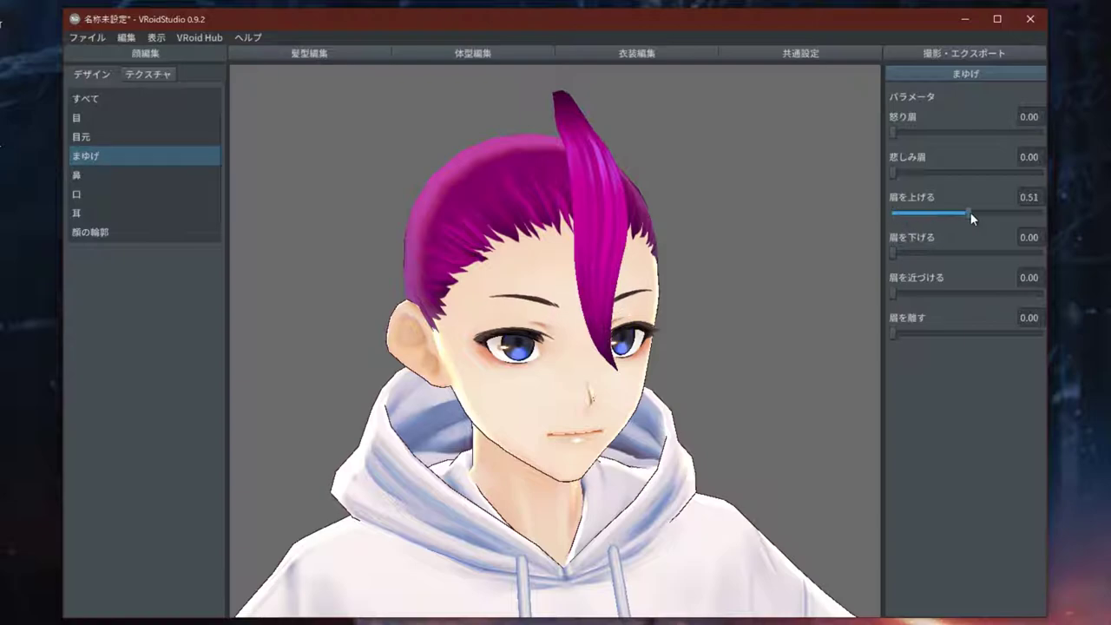
mouse_move(800, 327)
right_mouse_down()
mouse_move(751, 322)
mouse_move(789, 329)
right_mouse_up()
Step: Lift the corners of the mouth by setting the 口 parameter 口角を上げる to 0.40
left_click(126, 195)
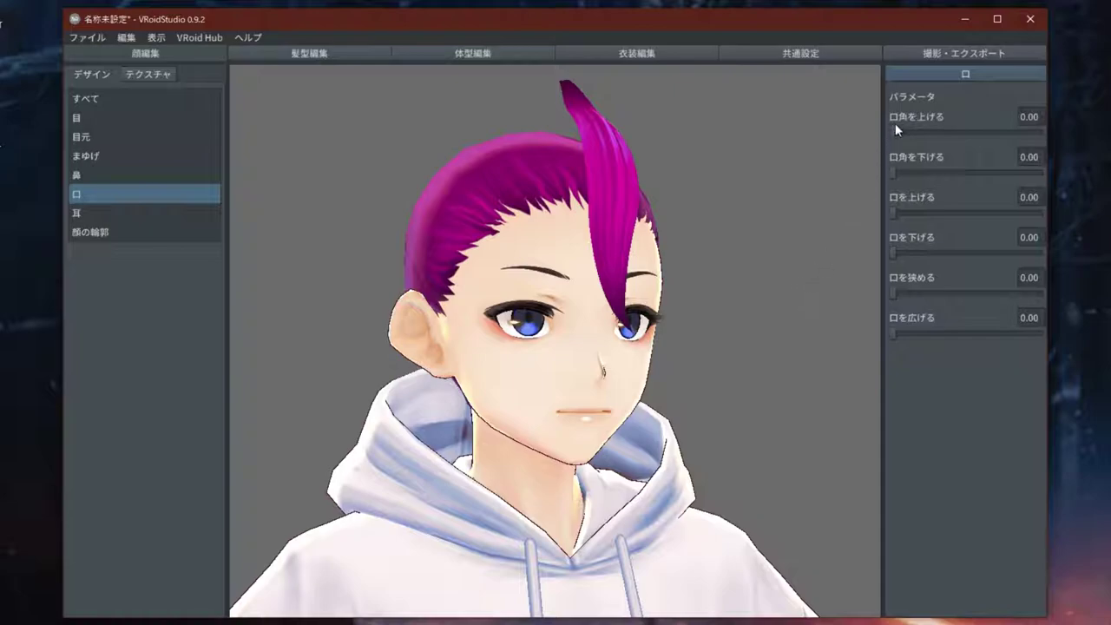
left_click_drag(911, 131, 952, 133)
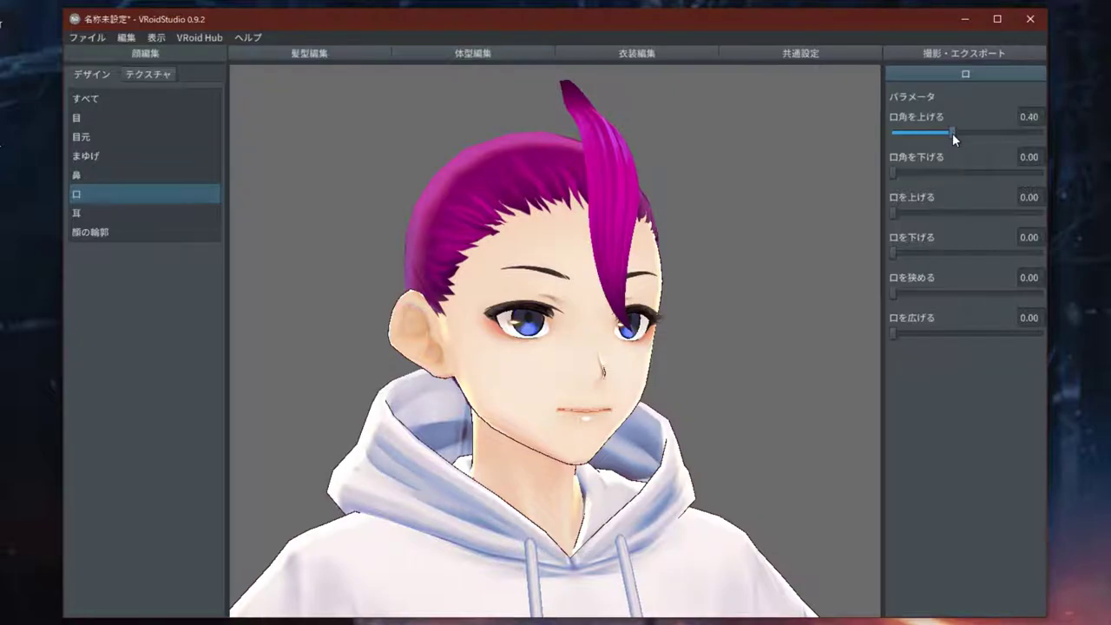
left_click_drag(846, 311, 744, 356)
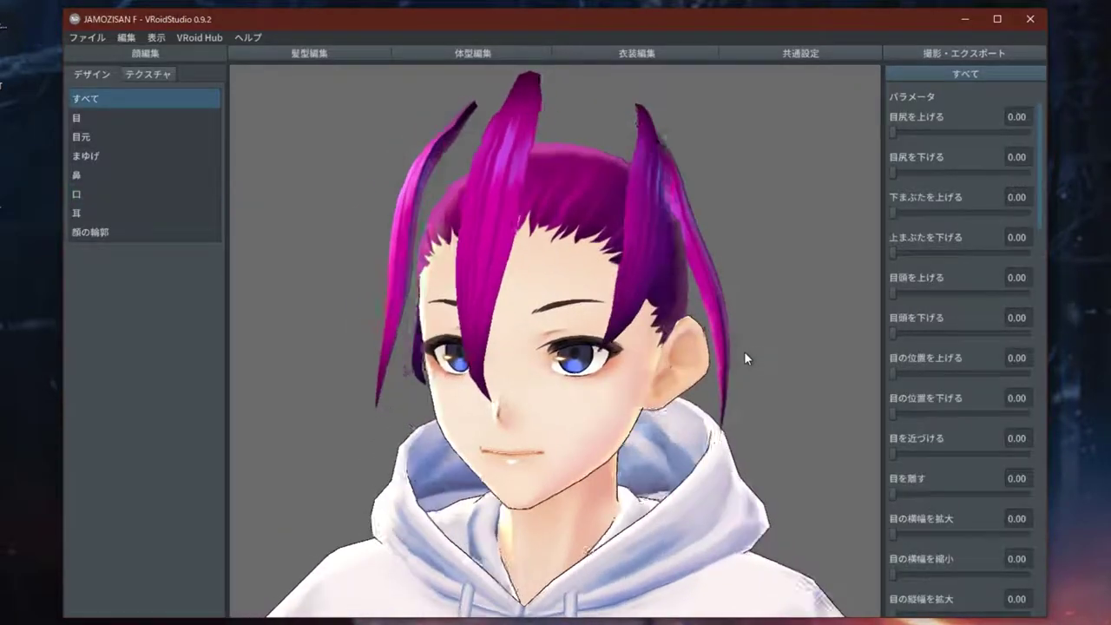
left_click_drag(744, 351, 771, 328)
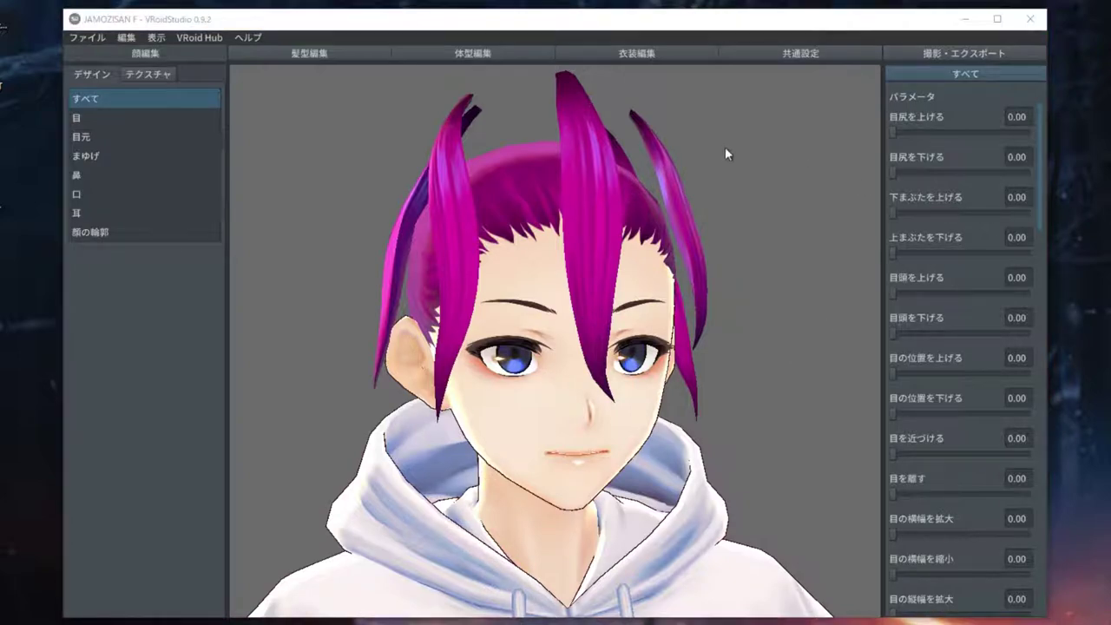
left_click(88, 39)
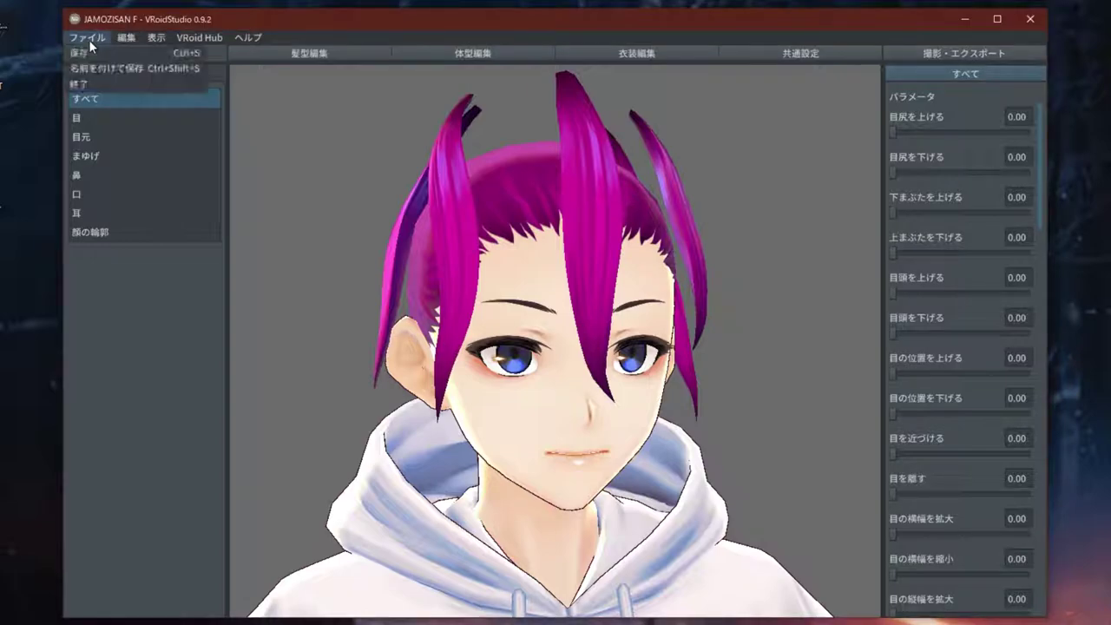
left_click(88, 40)
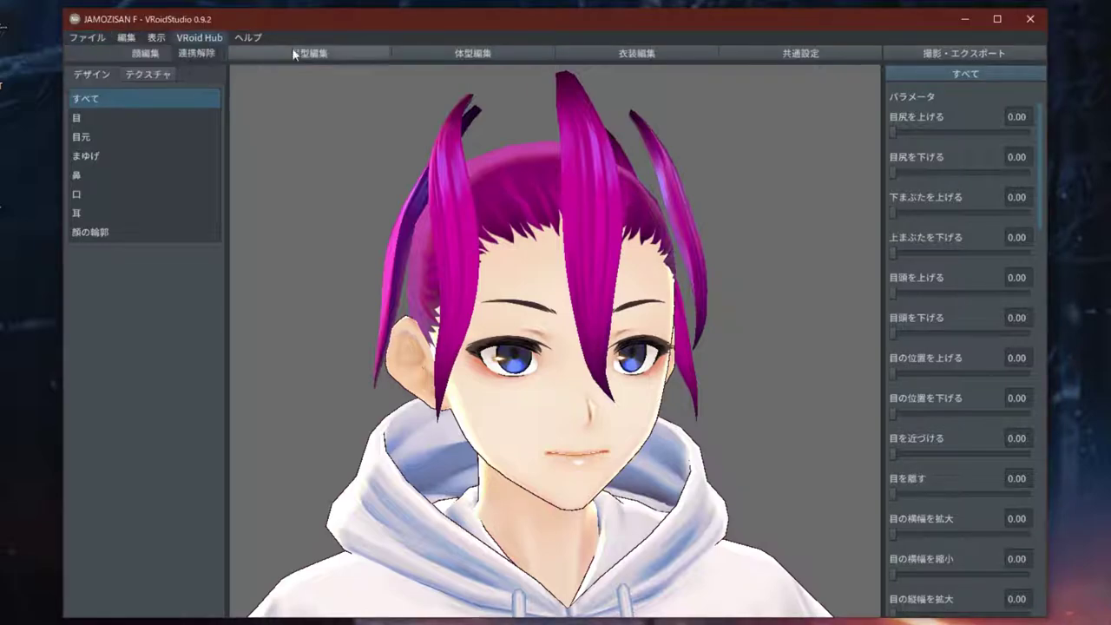
Step: Switch to 撮影・エクスポート, bring up the エクスポート settings and start exporting the avatar model
left_click(959, 53)
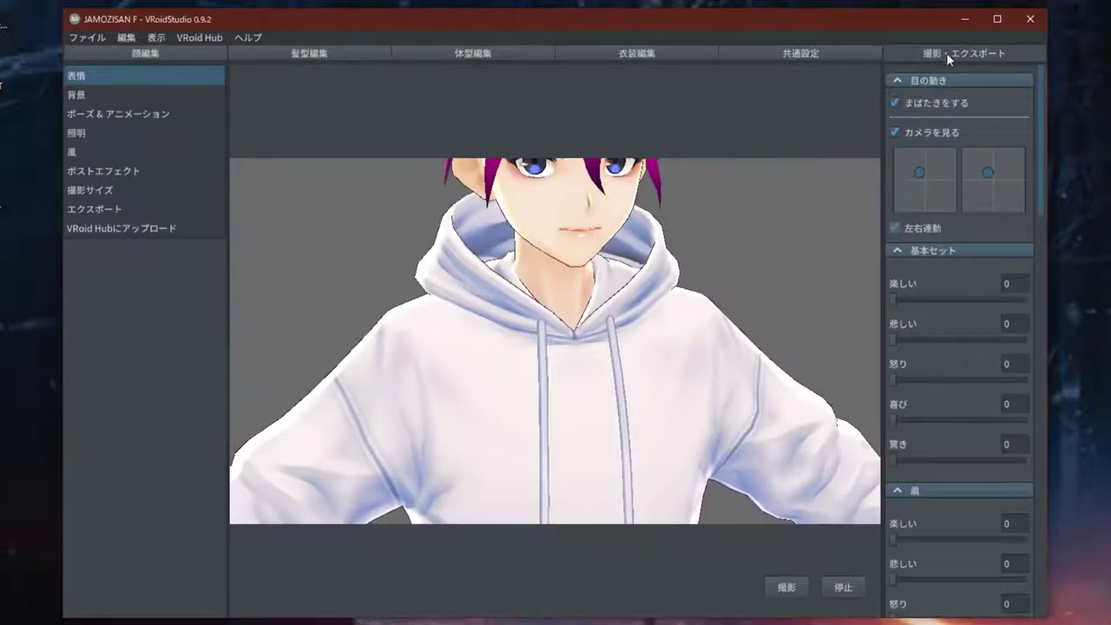
left_click(100, 207)
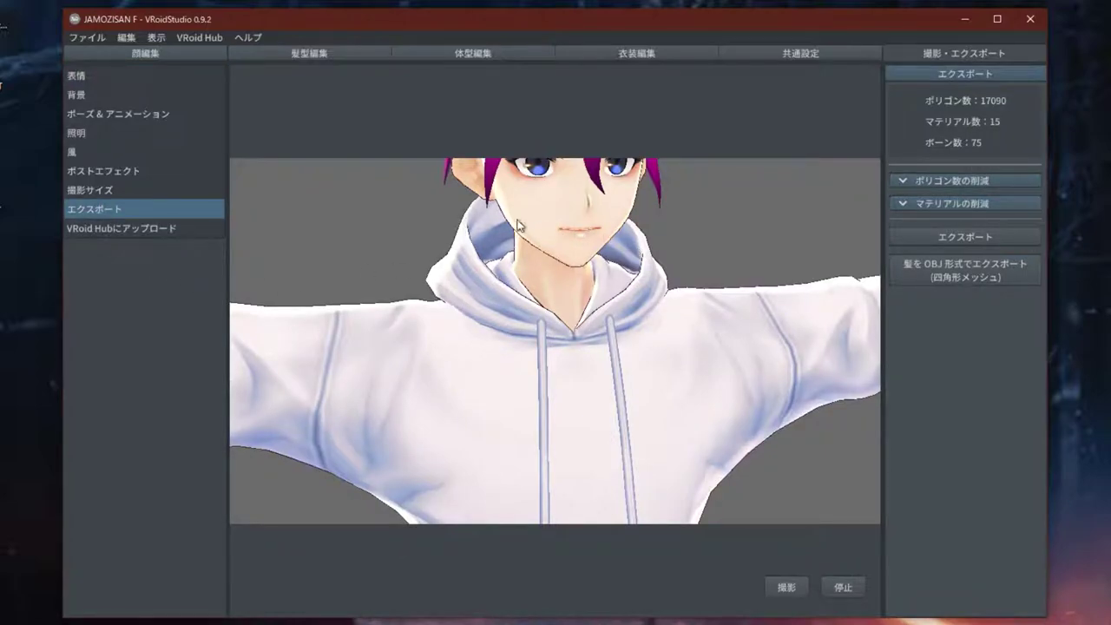
left_click(929, 243)
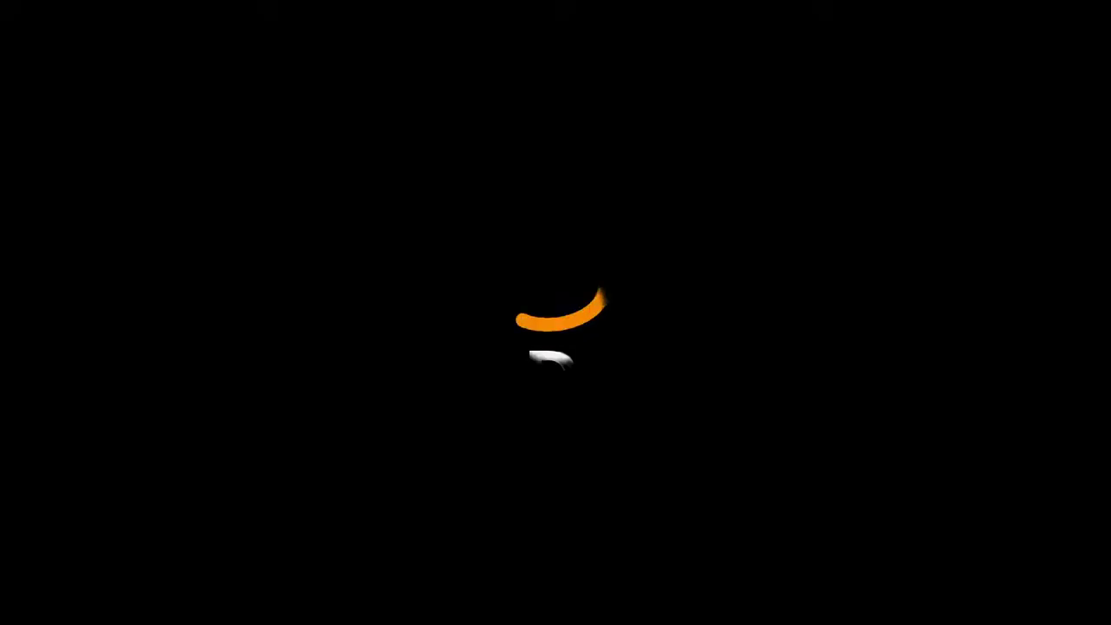